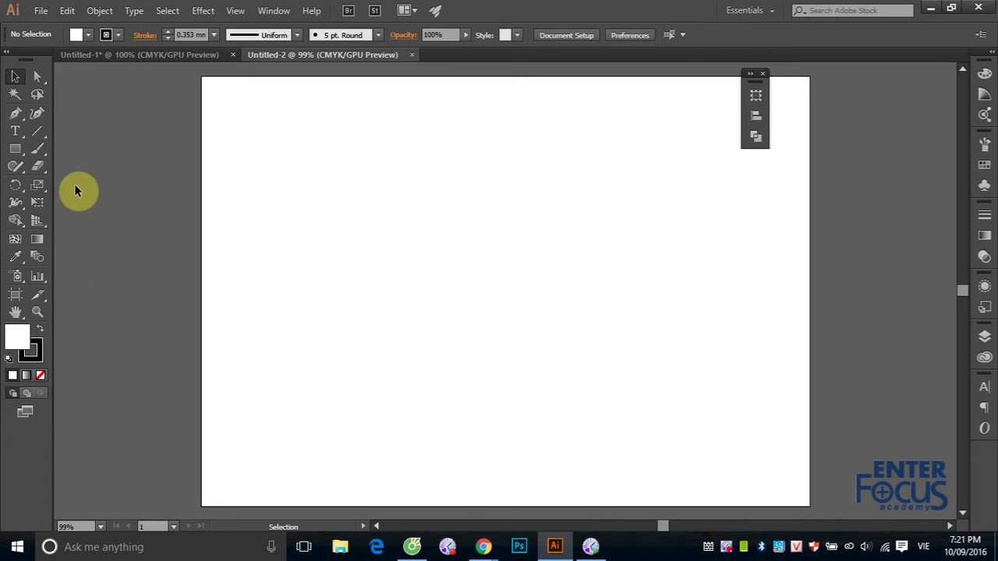
Draw a circle about 261 pt in diameter near the middle of the artboard
{"action": "left_click", "coordinate": [16, 150]}
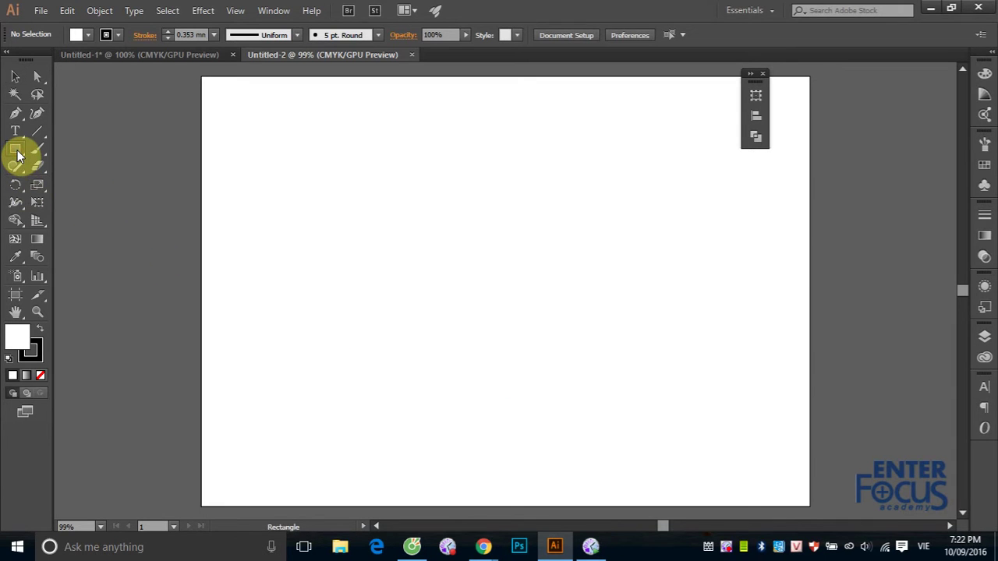
{"action": "left_click_drag", "start_coordinate": [18, 156], "coordinate": [54, 185]}
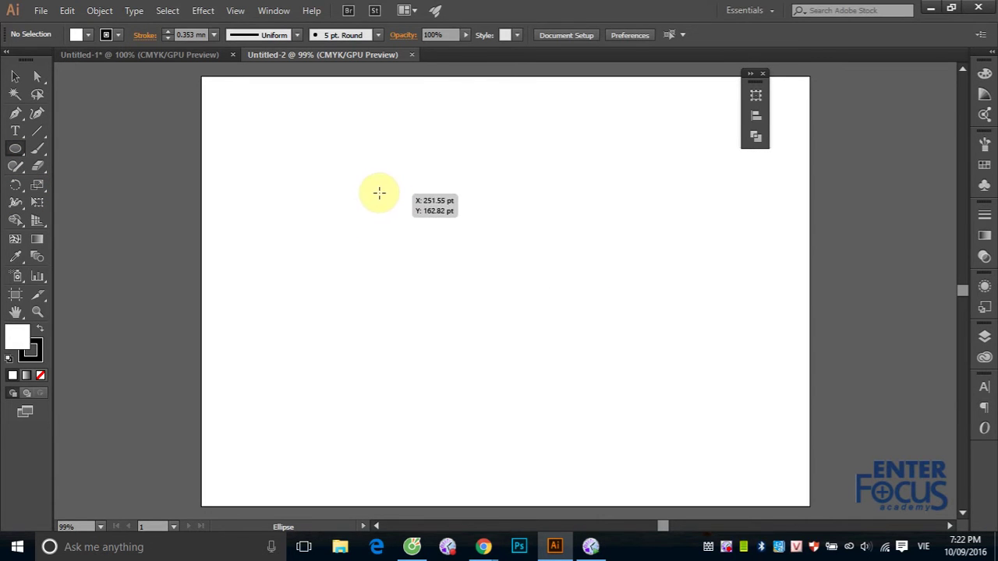
{"action": "left_click_drag", "start_coordinate": [390, 187], "coordinate": [579, 360]}
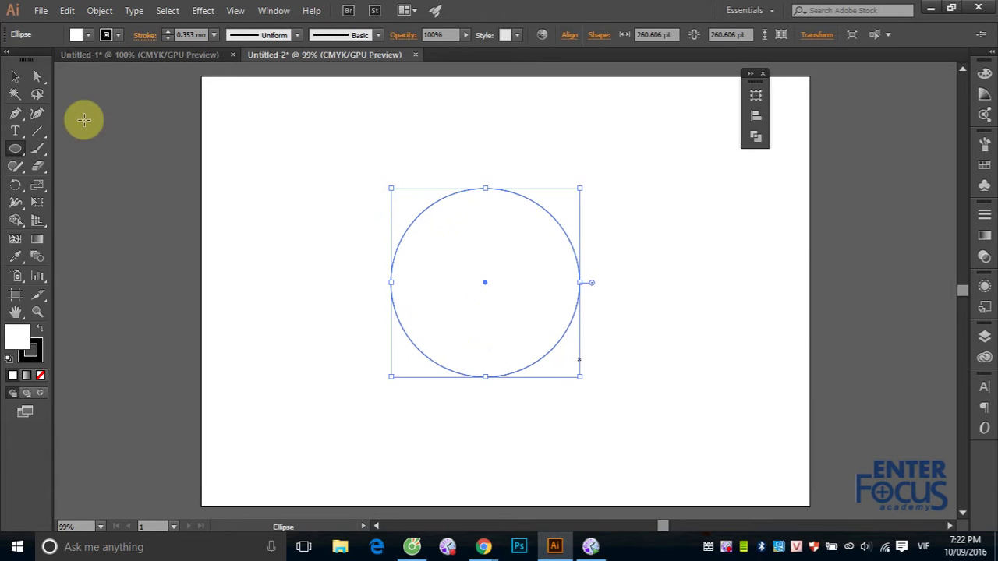
{"action": "left_click", "coordinate": [15, 76]}
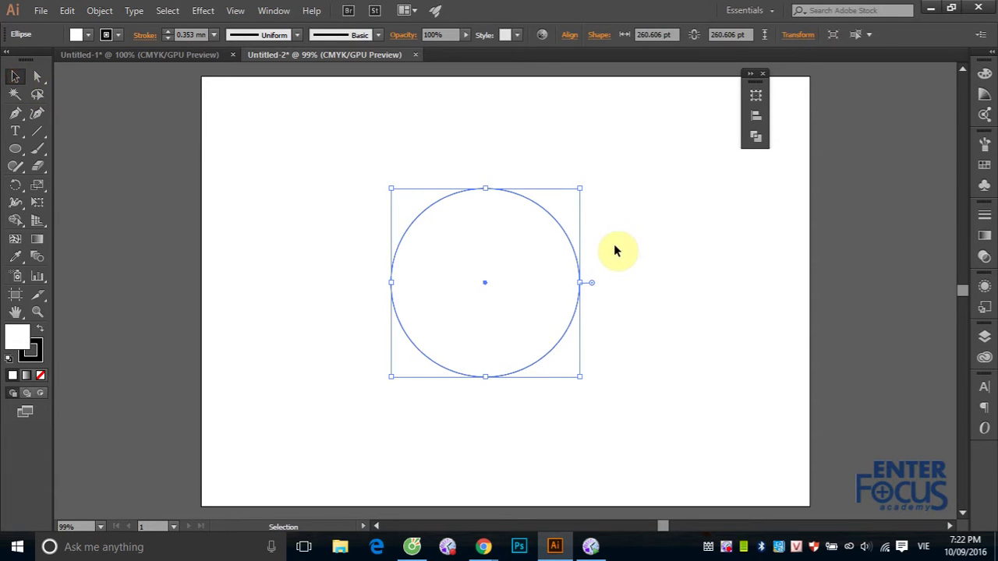
Fill the circle with the default white-to-black linear gradient
{"action": "left_click", "coordinate": [26, 377]}
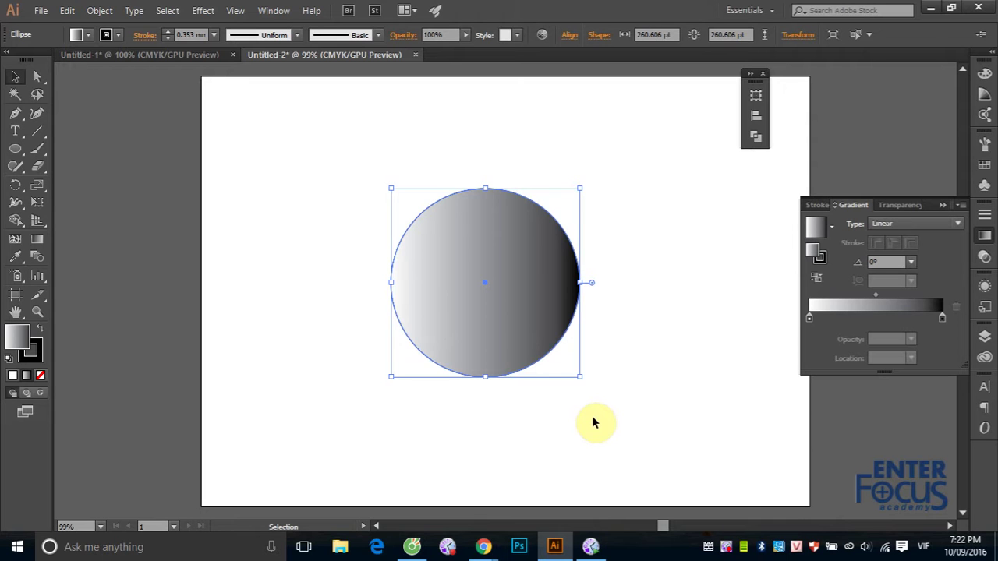
{"action": "key", "text": "a"}
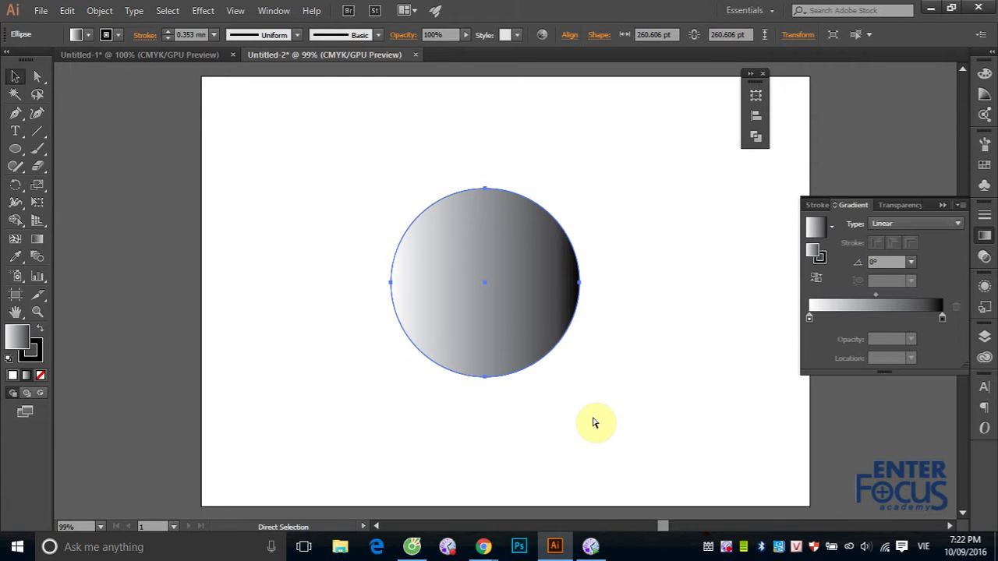
{"action": "key", "text": "v"}
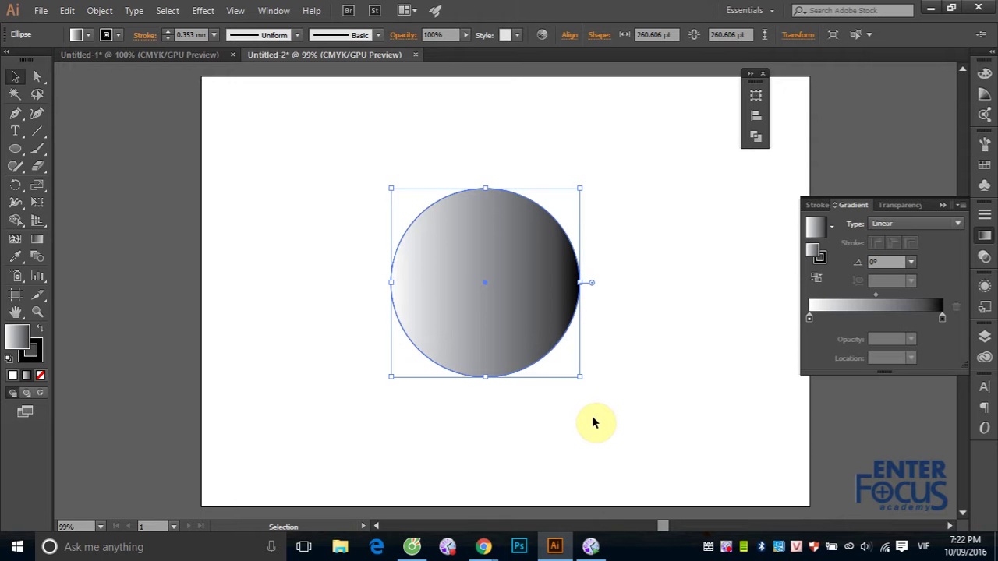
Recolor the circle's gradient with red replacing the black end and yellow replacing the white end
{"action": "left_click", "coordinate": [992, 59]}
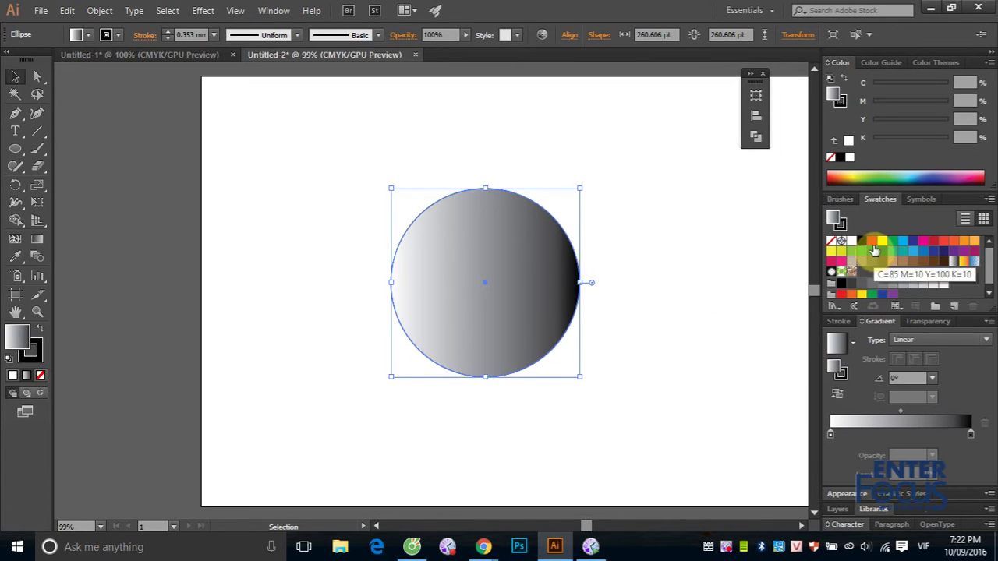
{"action": "left_click_drag", "start_coordinate": [874, 247], "coordinate": [972, 438]}
{"action": "left_click_drag", "start_coordinate": [884, 248], "coordinate": [827, 446]}
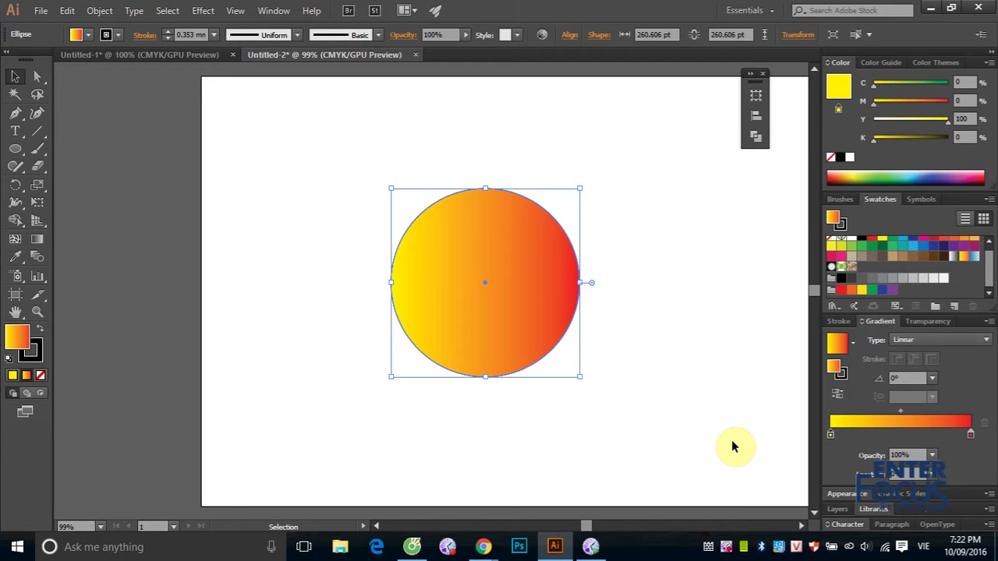
Make the circle's gradient radial, shift its midpoint slightly toward the yellow end, and deselect the circle
{"action": "left_click", "coordinate": [982, 340]}
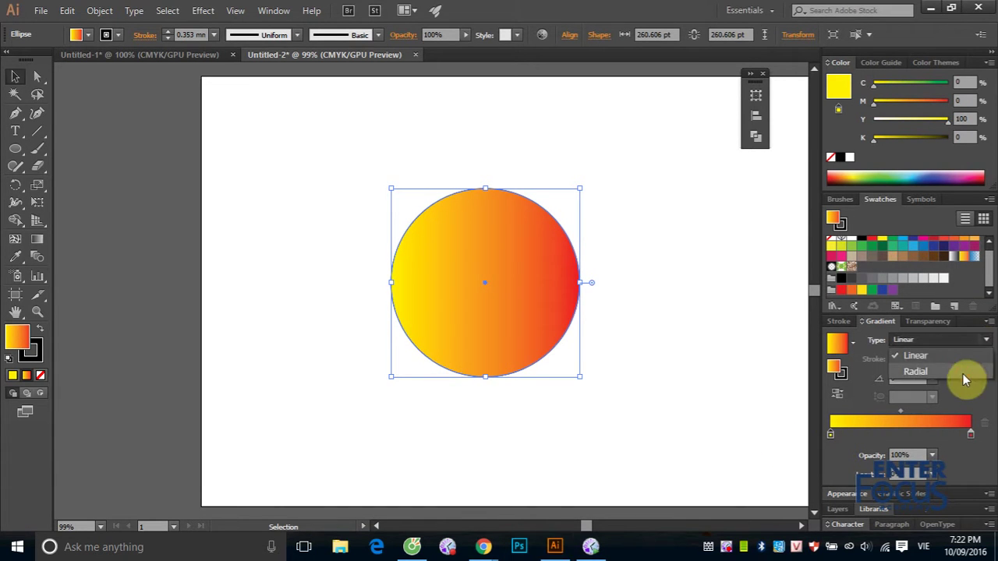
{"action": "left_click", "coordinate": [963, 371]}
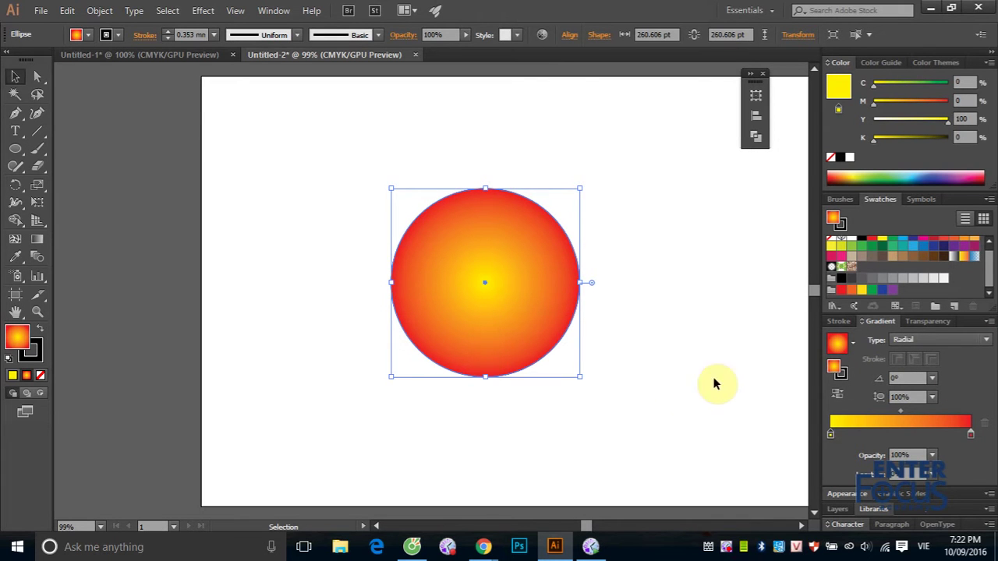
{"action": "left_click", "coordinate": [900, 412]}
{"action": "left_click_drag", "start_coordinate": [885, 413], "coordinate": [883, 413]}
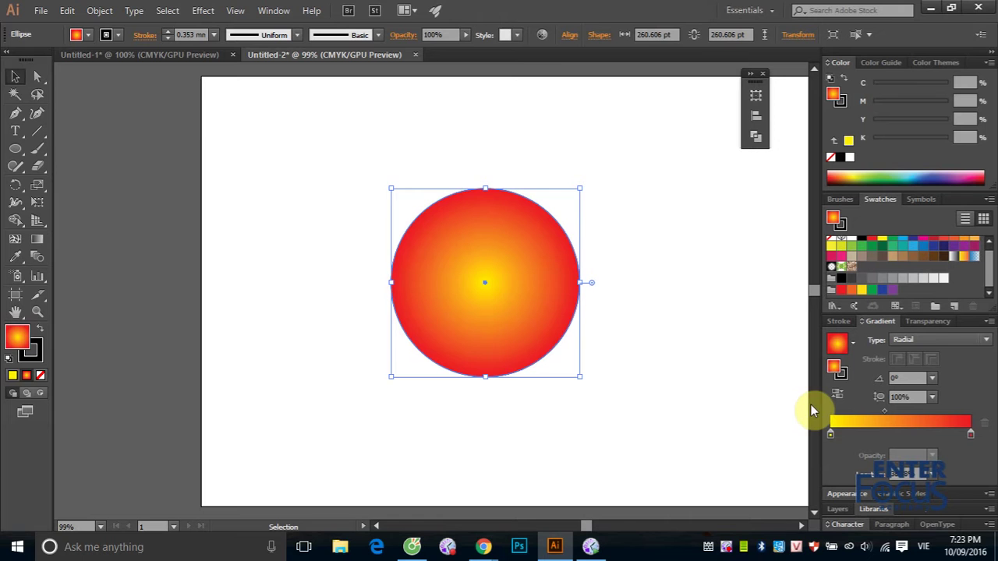
{"action": "left_click", "coordinate": [659, 248]}
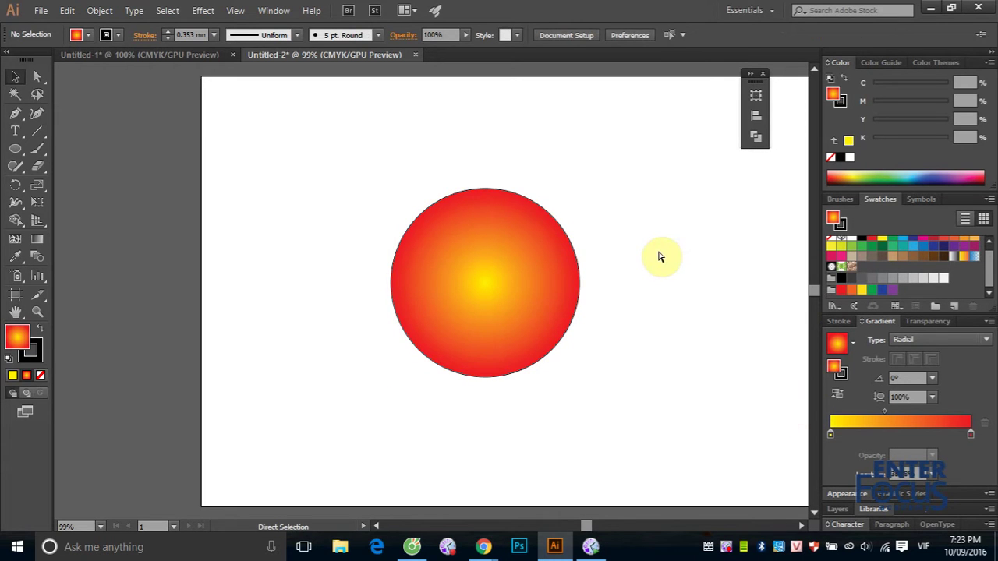
Duplicate the circle in place with a white-to-black linear gradient and shape the copy into an ellipse about 197 by 122 pt over the circle's upper half
{"action": "key", "text": "ctrl+z"}
{"action": "key", "text": "ctrl+z"}
{"action": "key", "text": "ctrl+z"}
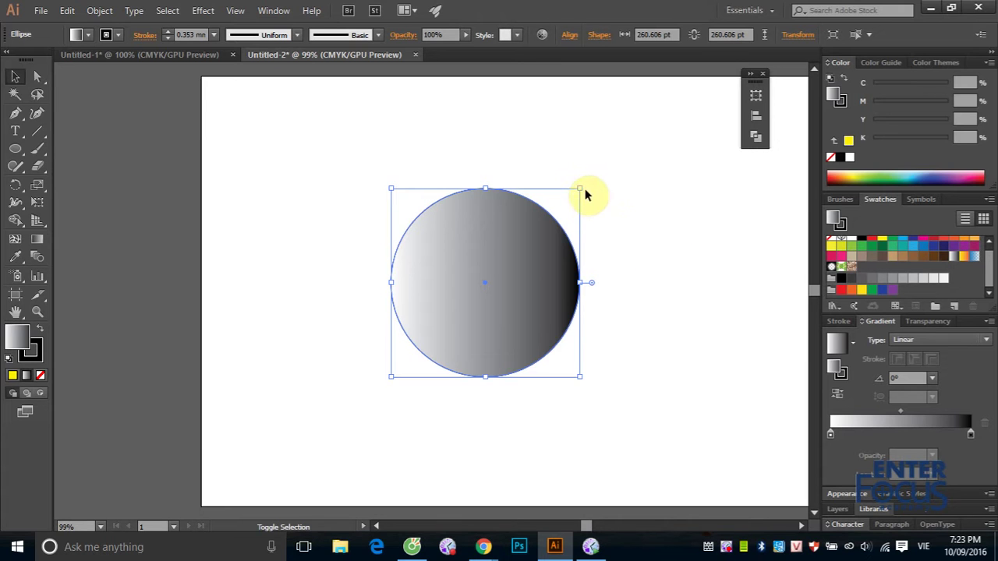
{"action": "left_click_drag", "start_coordinate": [577, 188], "coordinate": [486, 286]}
{"action": "left_click_drag", "start_coordinate": [449, 338], "coordinate": [507, 257]}
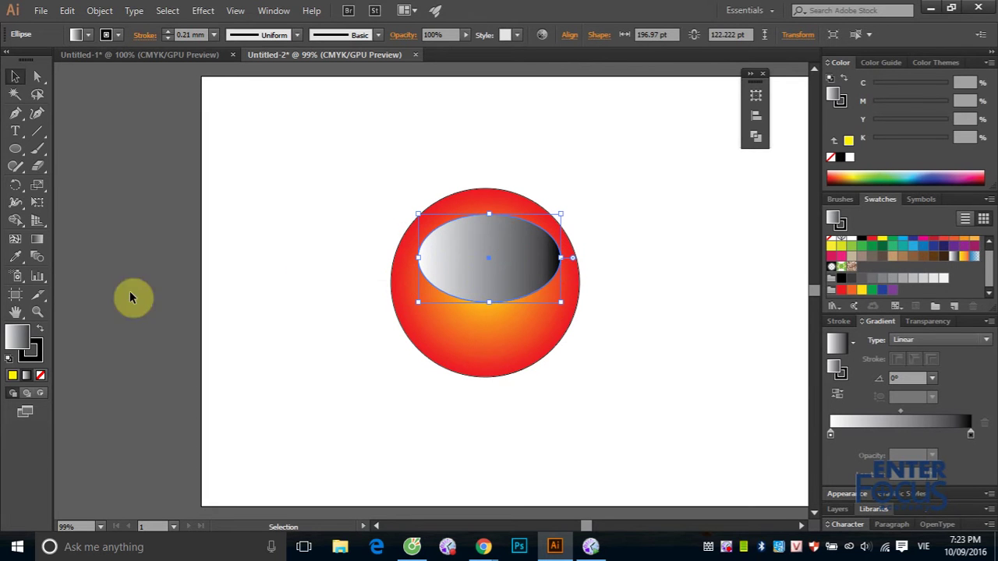
Remove the ellipse's outline and make its fill active for editing
{"action": "left_click", "coordinate": [32, 352]}
{"action": "left_click", "coordinate": [41, 375]}
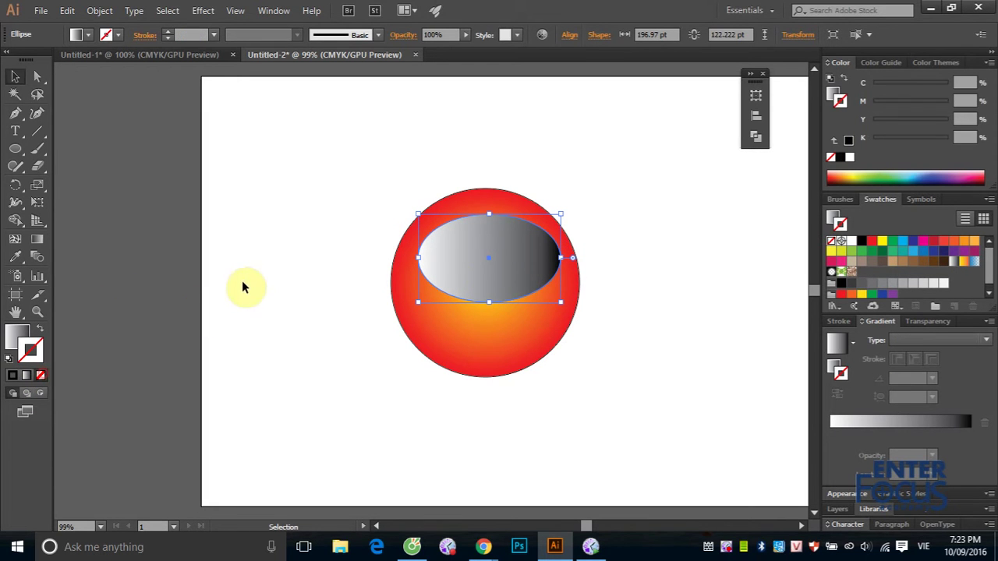
{"action": "left_click", "coordinate": [18, 334]}
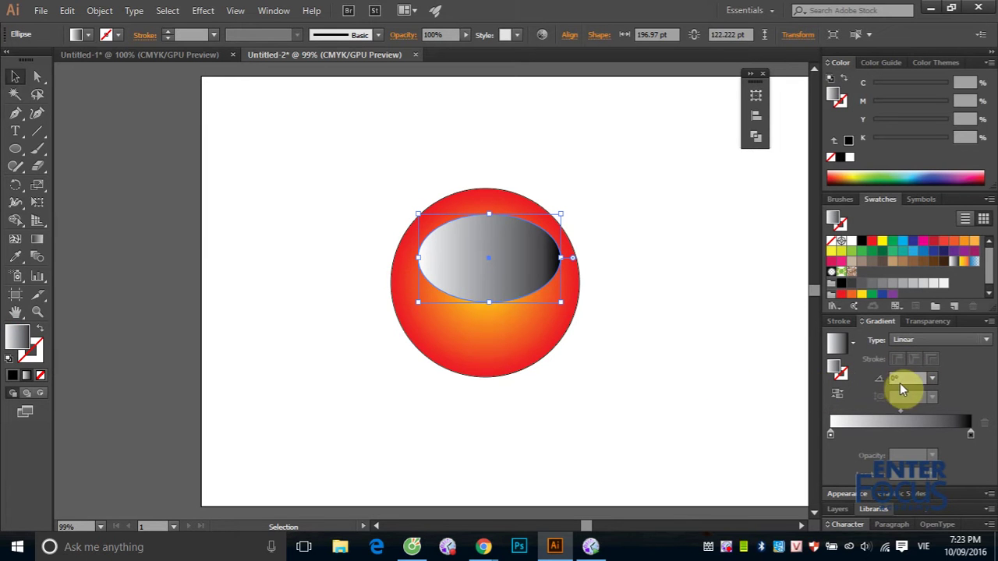
Set the ellipse's gradient angle to 90°, reversed so white is at its upper edge, with the midpoint moved close to the white end
{"action": "left_click", "coordinate": [902, 379]}
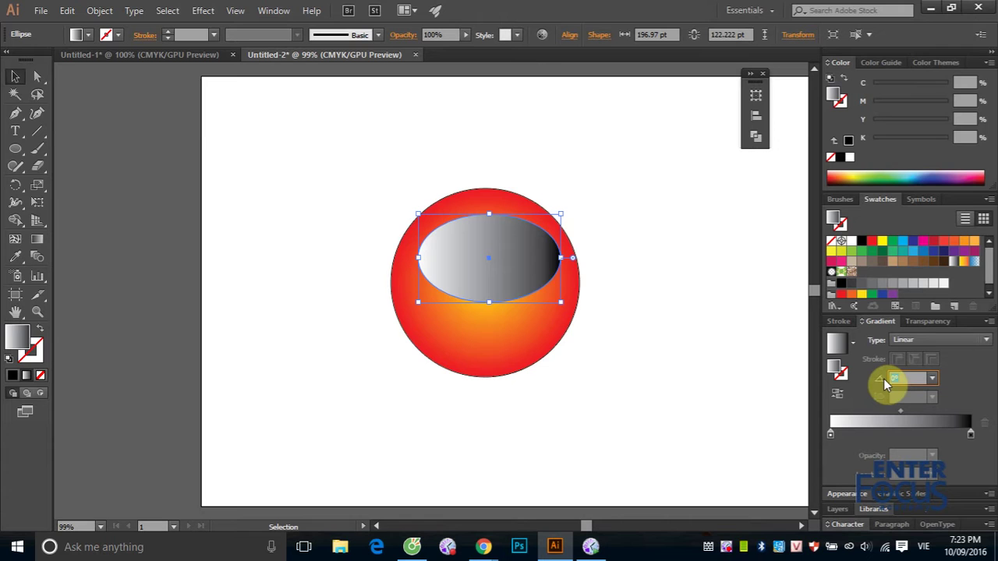
{"action": "type", "text": "90"}
{"action": "key", "text": "Return"}
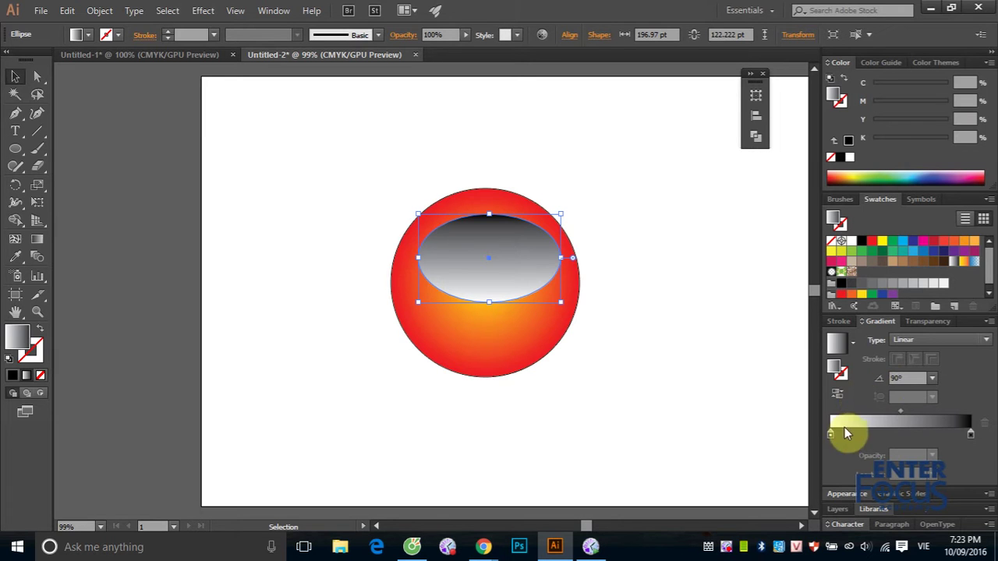
{"action": "left_click", "coordinate": [838, 395]}
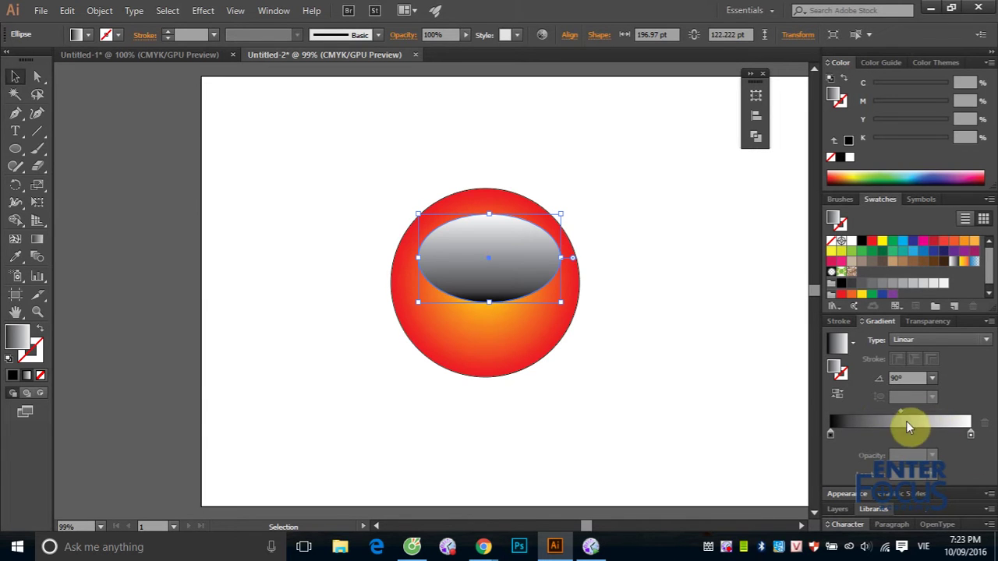
{"action": "left_click_drag", "start_coordinate": [901, 411], "coordinate": [945, 411]}
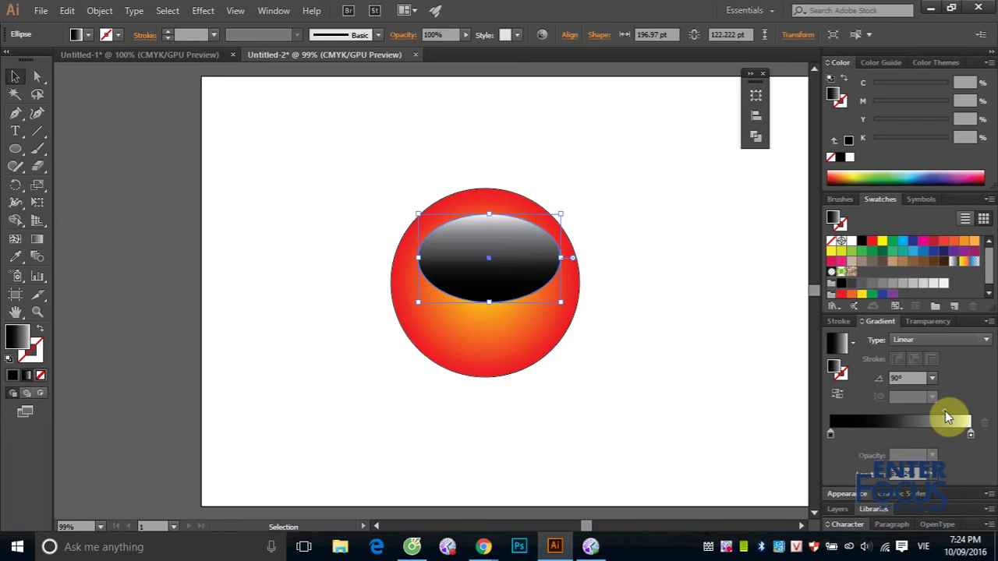
Nudge the ellipse slightly upward and center it horizontally with the circle
{"action": "left_click", "coordinate": [491, 279]}
{"action": "mouse_move", "coordinate": [492, 279]}
{"action": "left_mouse_down"}
{"action": "mouse_move", "coordinate": [499, 283]}
{"action": "mouse_move", "coordinate": [491, 274]}
{"action": "left_mouse_up"}
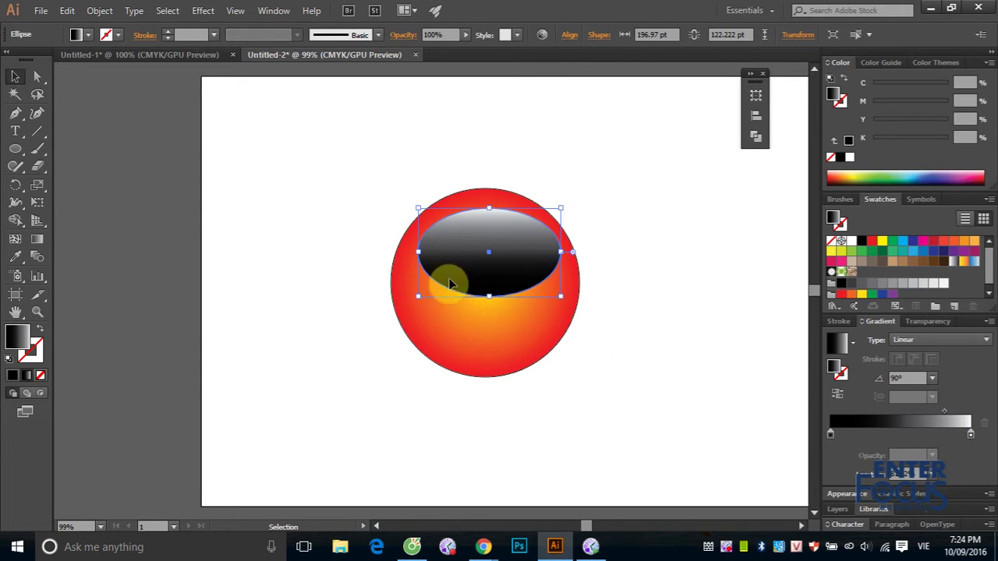
{"action": "left_click_drag", "start_coordinate": [344, 166], "coordinate": [608, 390]}
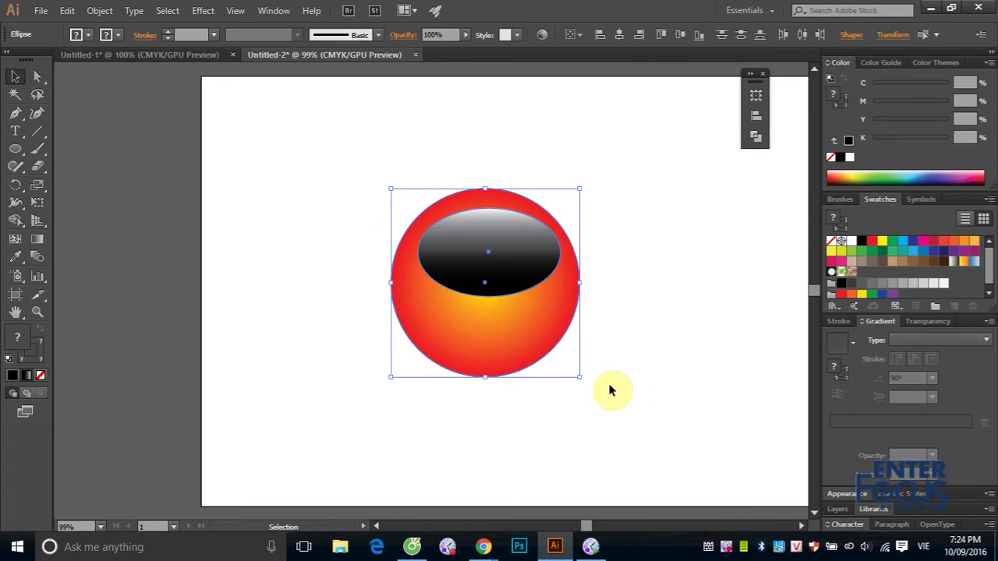
{"action": "left_click", "coordinate": [620, 35]}
{"action": "left_click", "coordinate": [644, 213]}
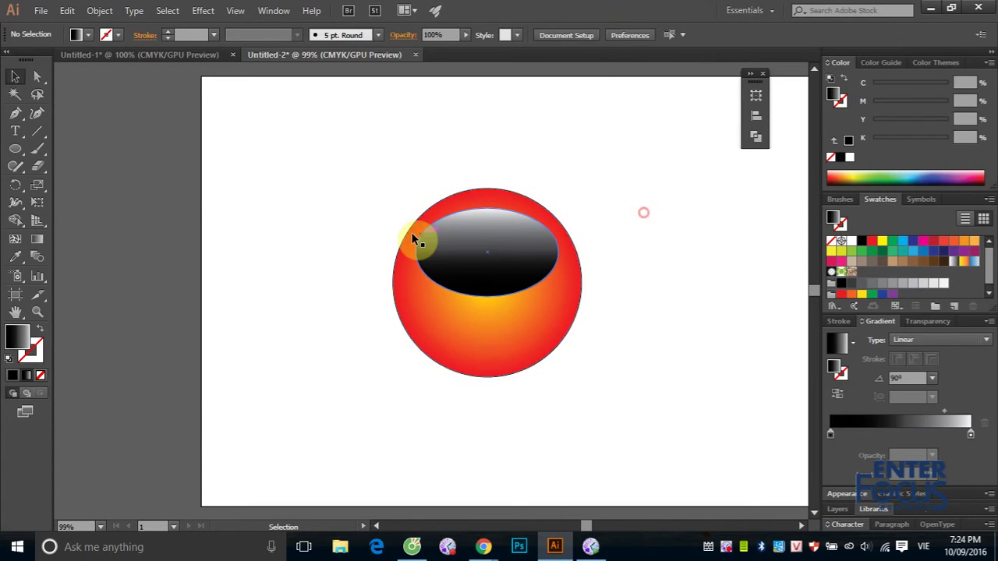
Stretch the ellipse's upper edge toward the top of the circle, making it about 138 pt high
{"action": "left_click", "coordinate": [484, 214]}
{"action": "left_click_drag", "start_coordinate": [488, 209], "coordinate": [488, 199]}
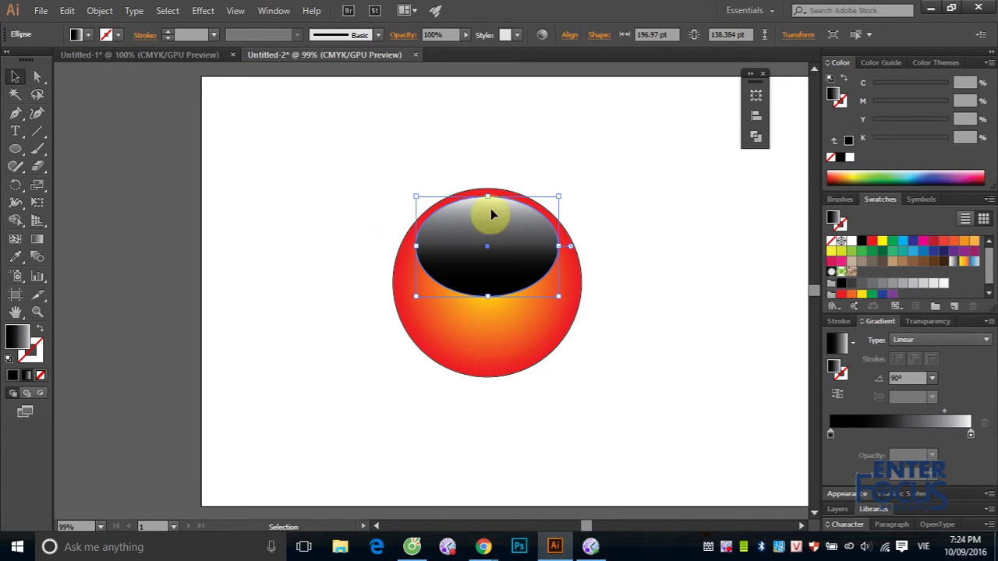
{"action": "left_click", "coordinate": [663, 290]}
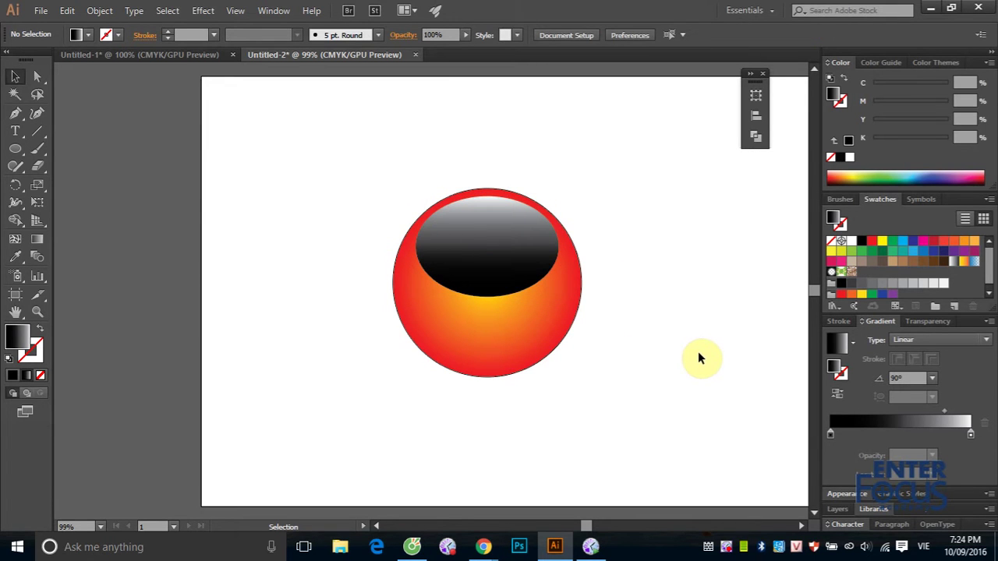
Select the ellipse and review the blending modes available in its transparency settings
{"action": "left_click", "coordinate": [479, 269]}
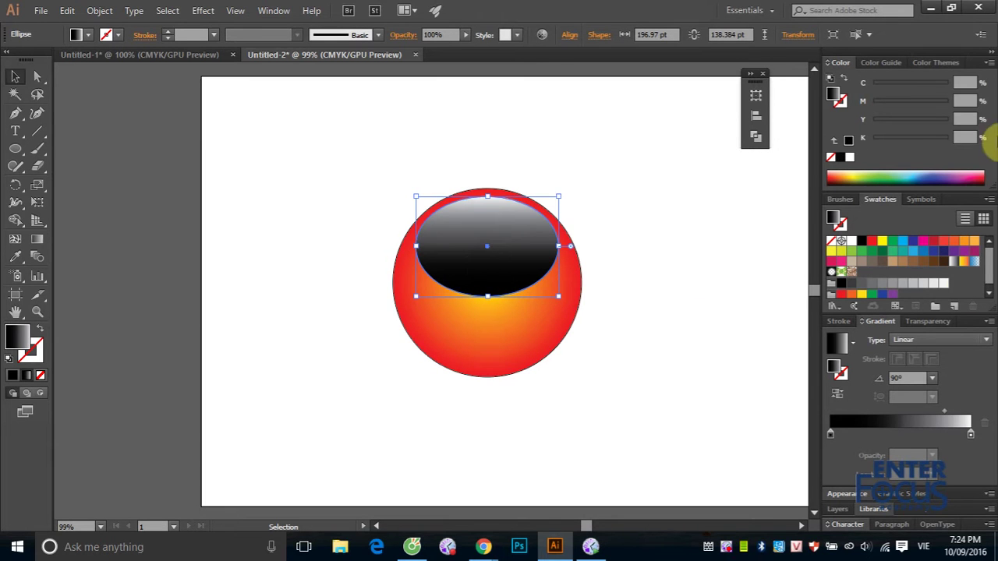
{"action": "left_click", "coordinate": [989, 63]}
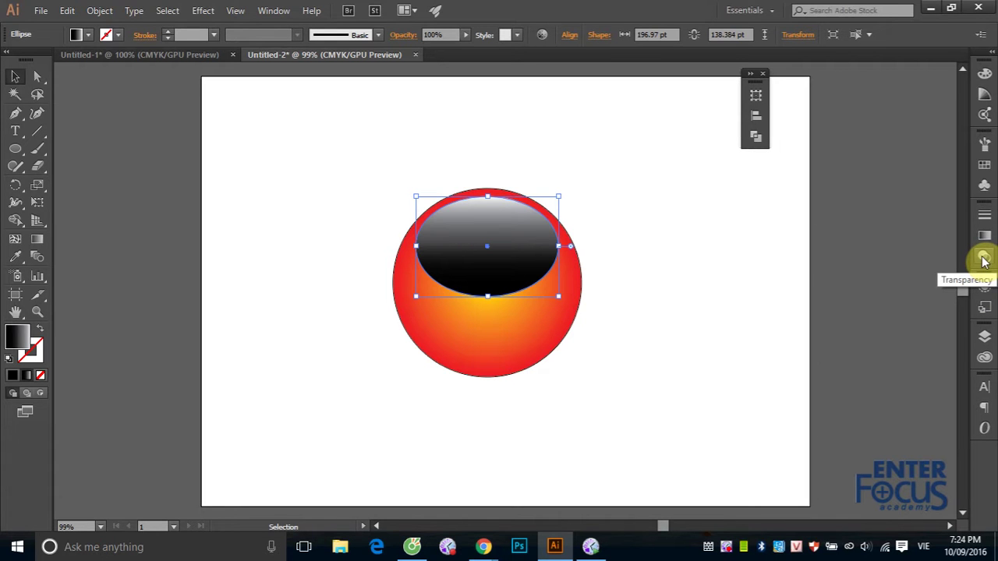
{"action": "left_click", "coordinate": [984, 260]}
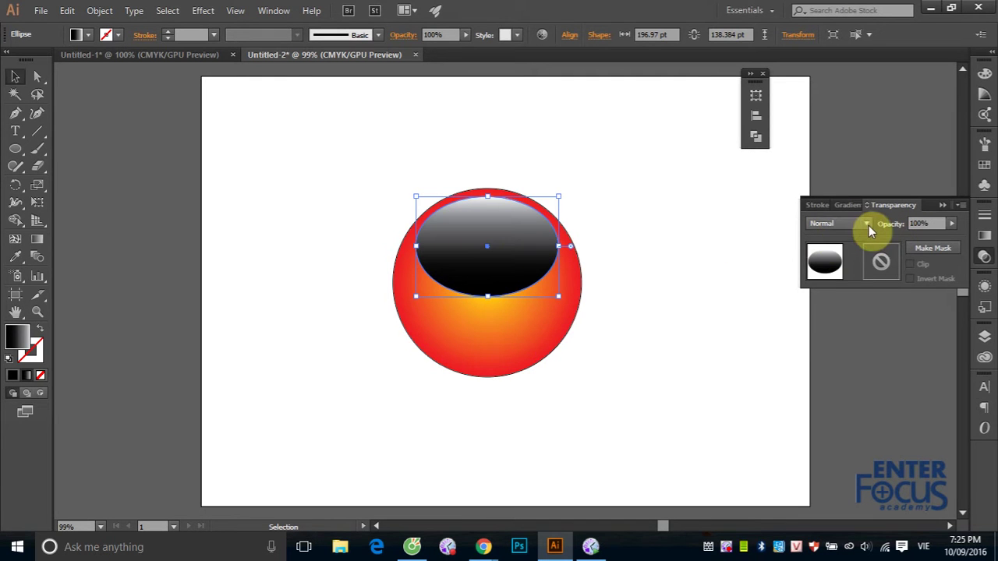
{"action": "left_click", "coordinate": [867, 225]}
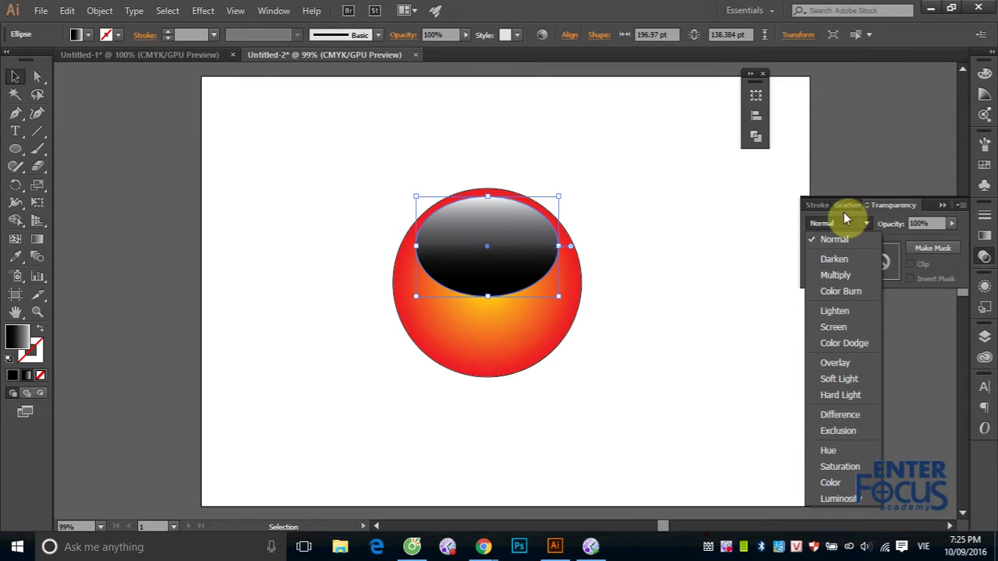
{"action": "left_click", "coordinate": [844, 212]}
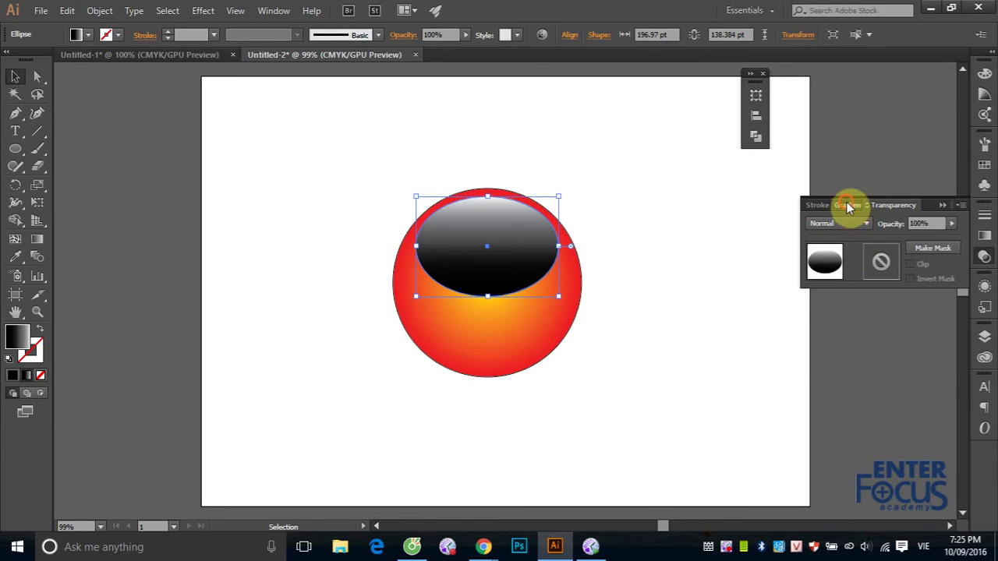
Switch the black stop of the ellipse's gradient to the CMYK colour mode
{"action": "left_click", "coordinate": [848, 204]}
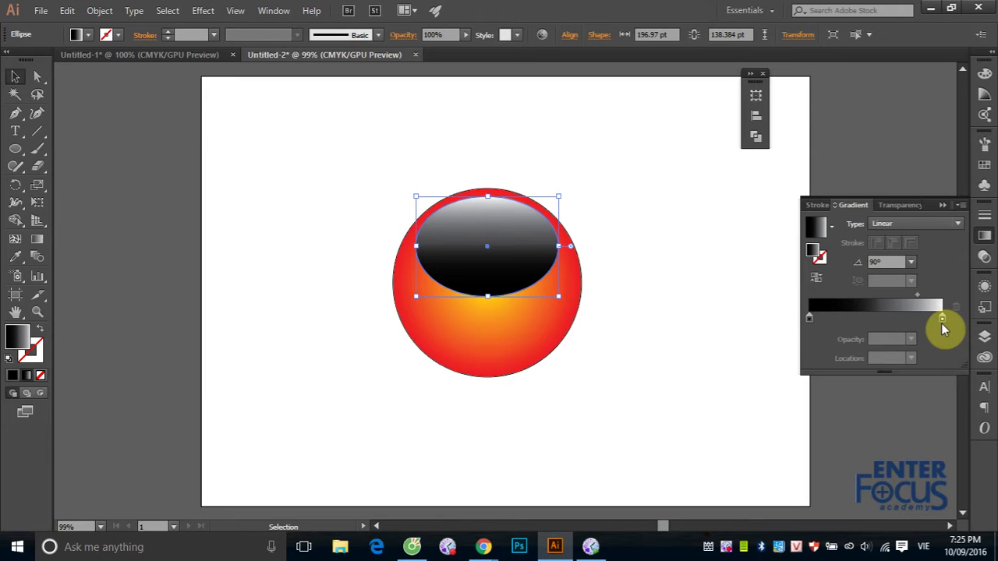
{"action": "left_click", "coordinate": [808, 317]}
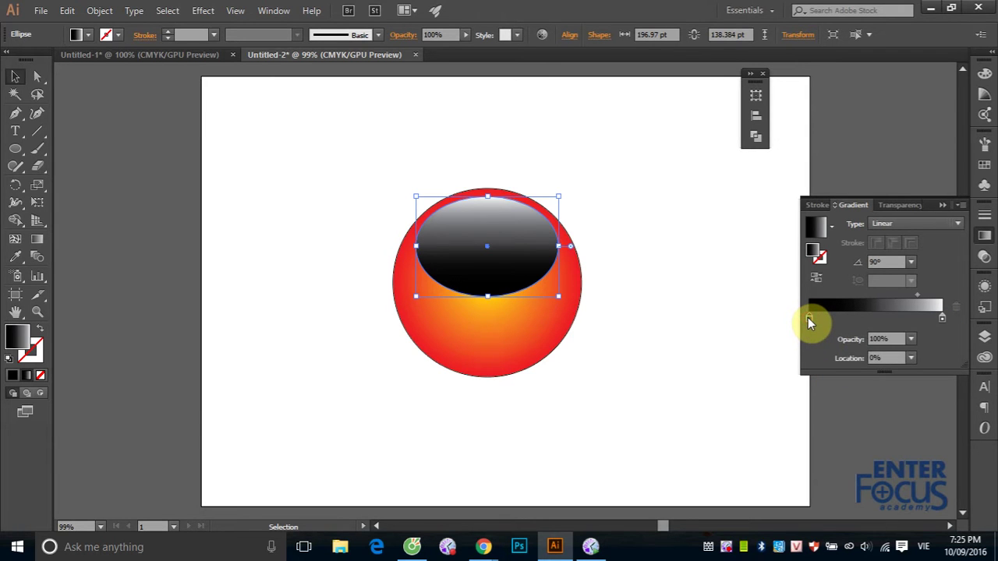
{"action": "double_click", "coordinate": [808, 317]}
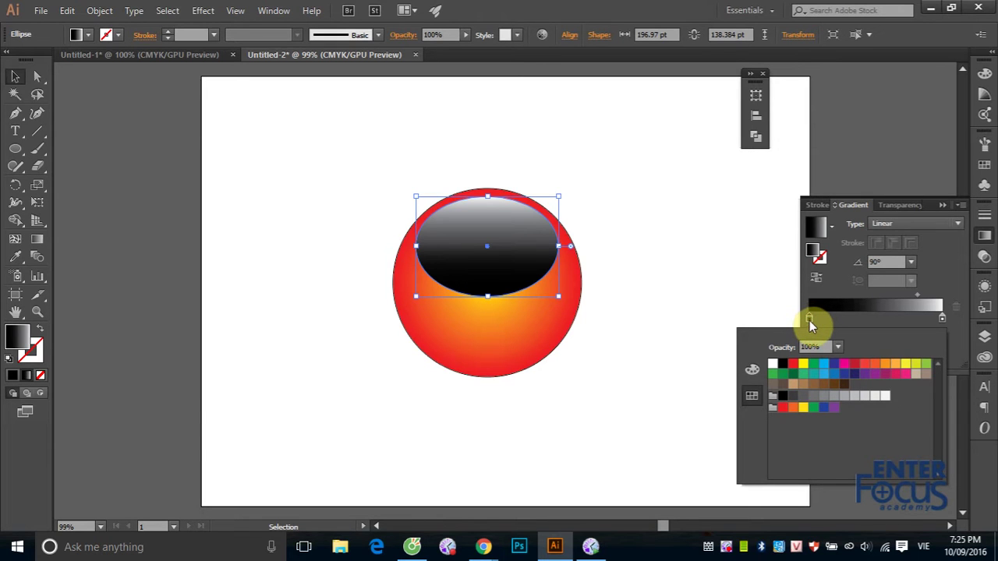
{"action": "left_click", "coordinate": [753, 372]}
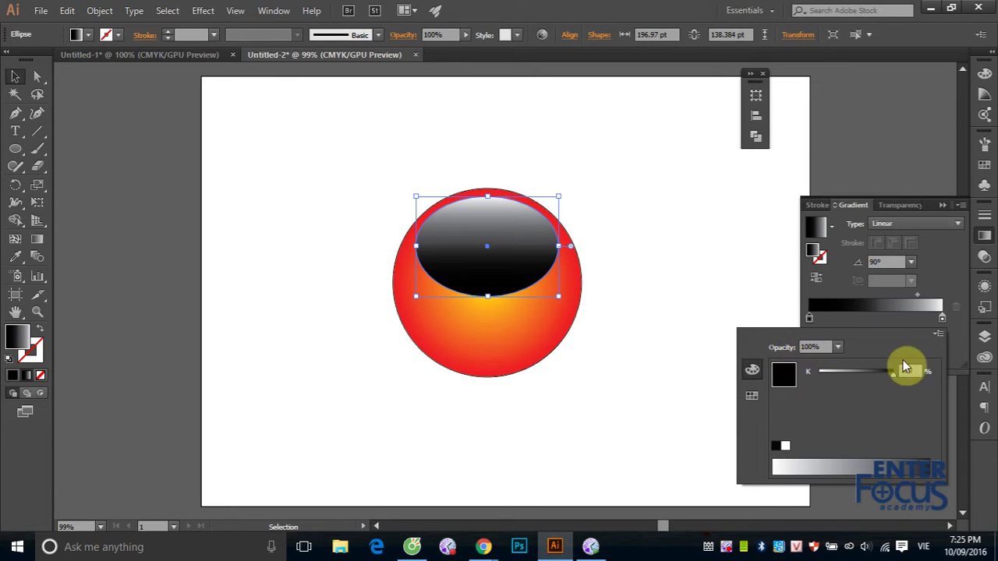
{"action": "left_click", "coordinate": [938, 334]}
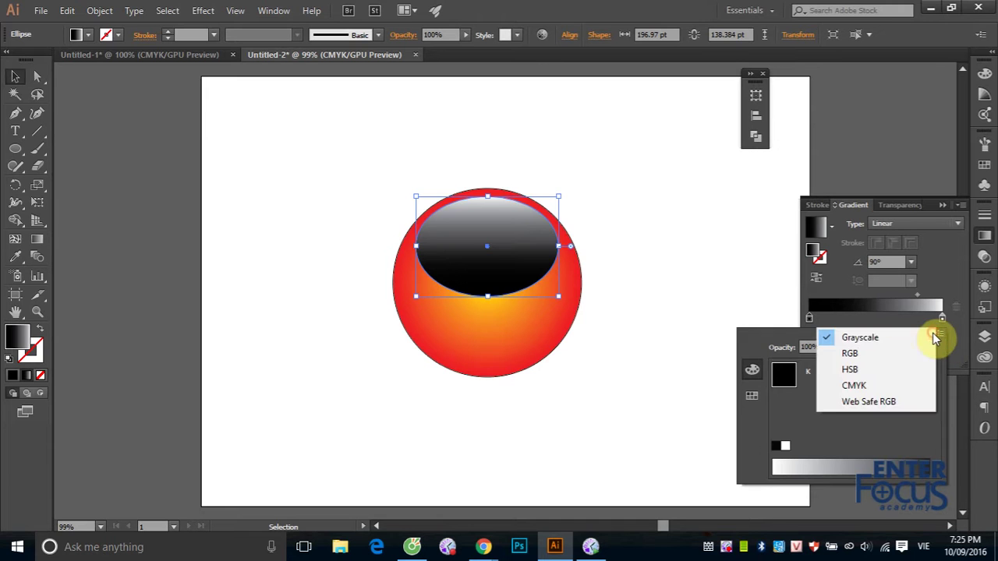
{"action": "left_click", "coordinate": [853, 386]}
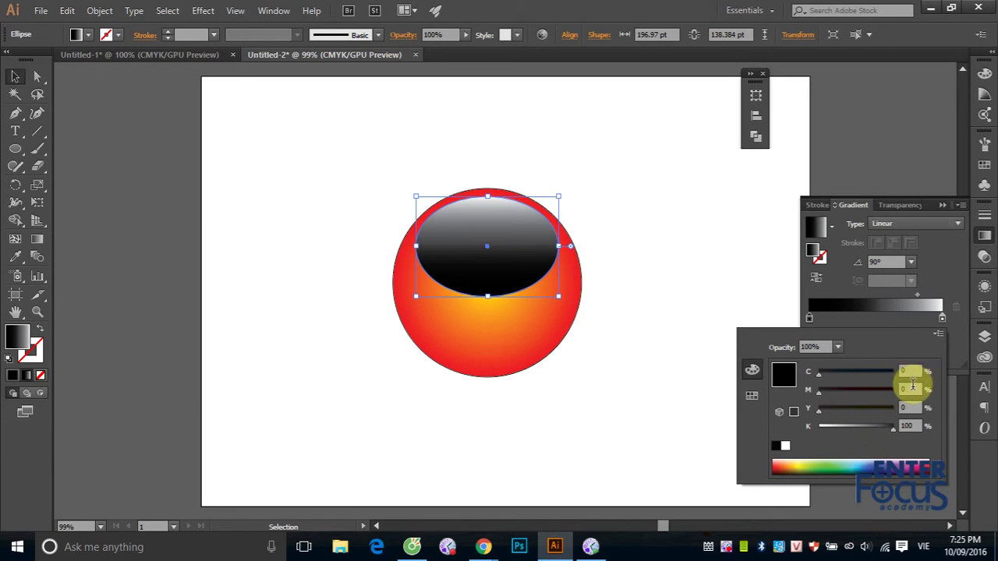
Set the gradient's black stop to C 100, M 100, Y 100 and K 100
{"action": "left_click", "coordinate": [912, 425]}
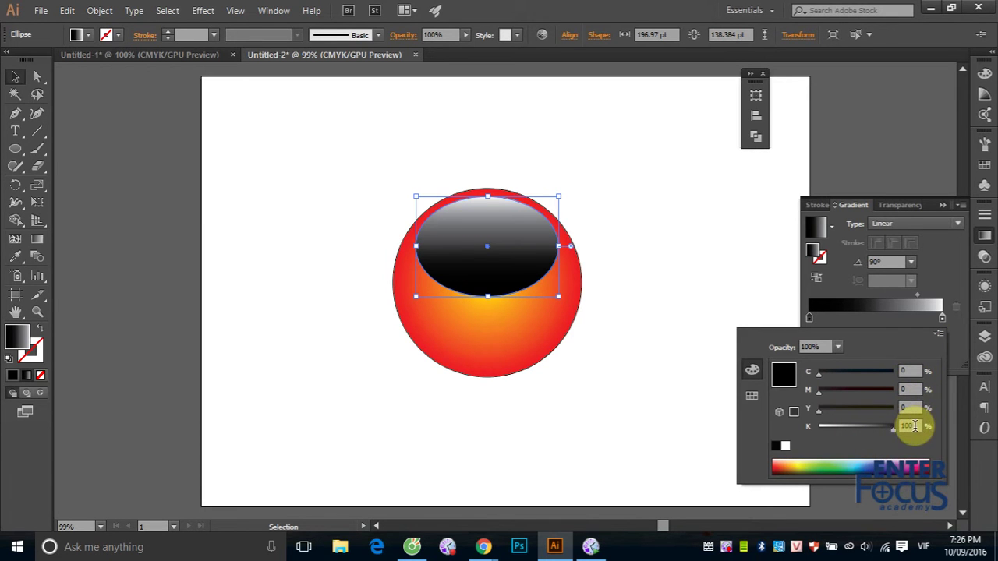
{"action": "left_click", "coordinate": [852, 395]}
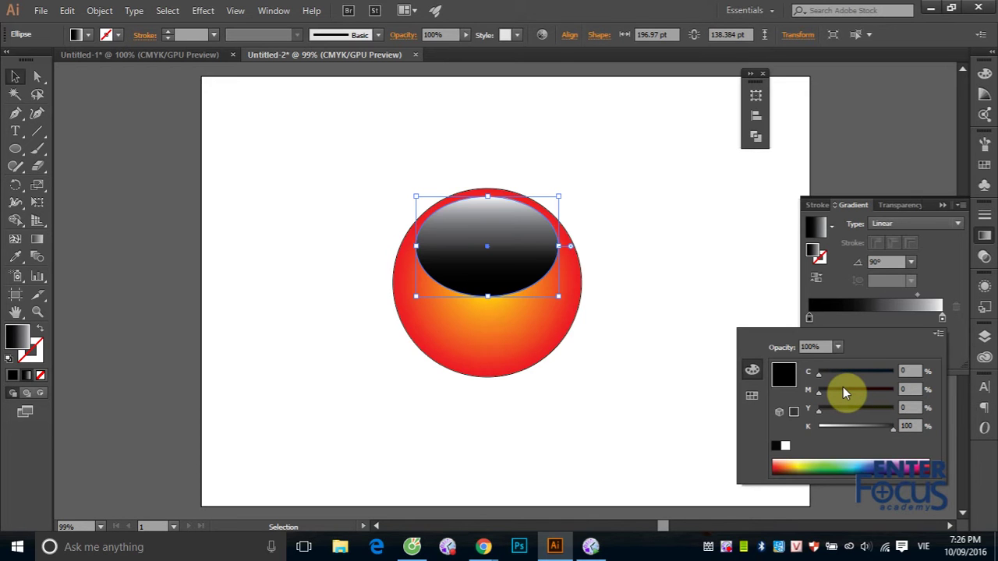
{"action": "left_click", "coordinate": [903, 371]}
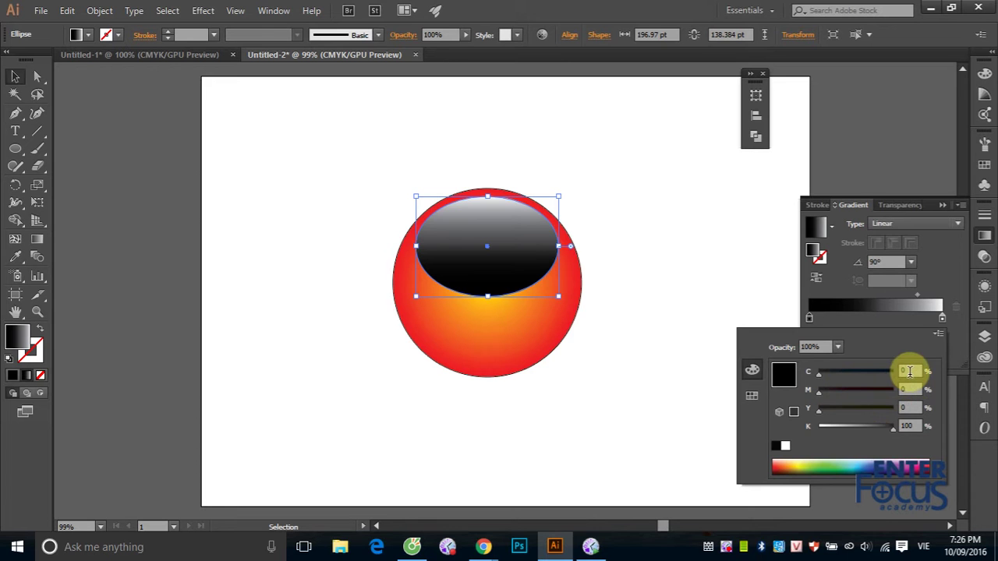
{"action": "type", "text": "100"}
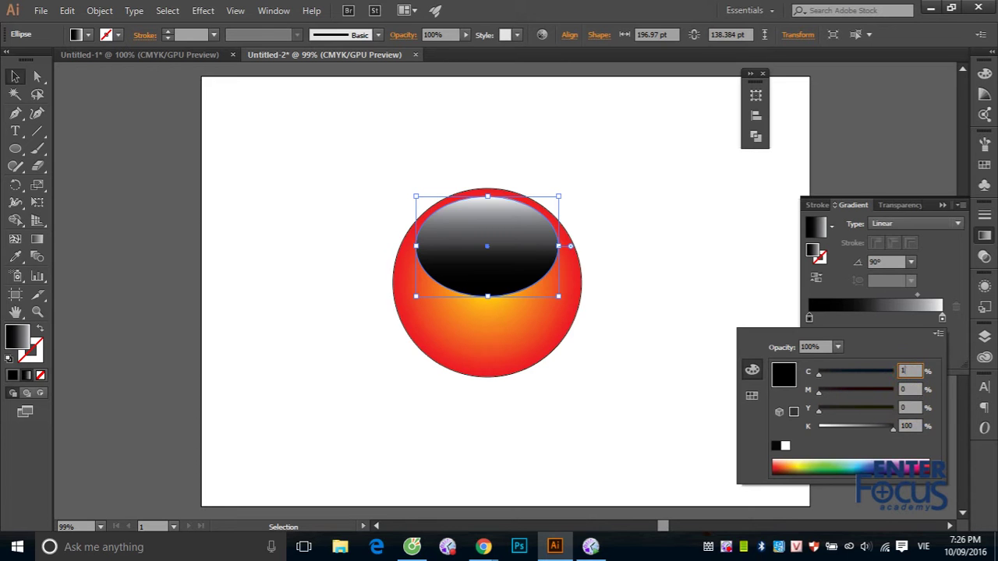
{"action": "left_click", "coordinate": [902, 390]}
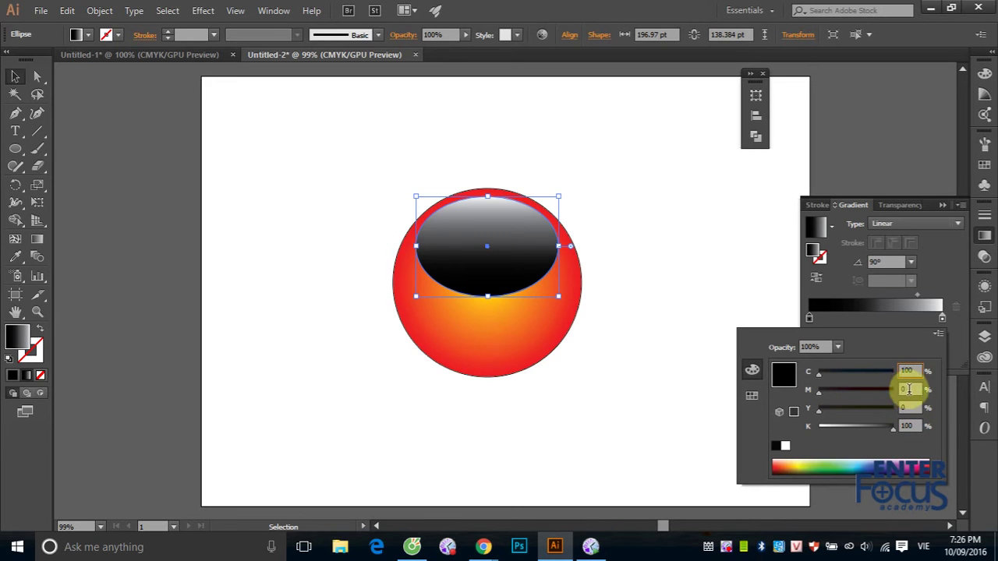
{"action": "type", "text": "100"}
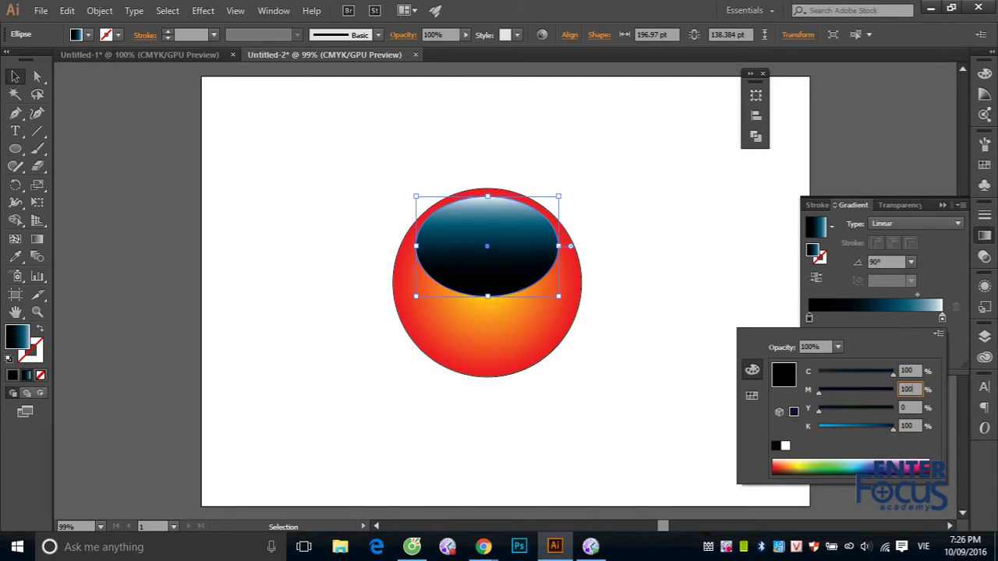
{"action": "left_click", "coordinate": [901, 407]}
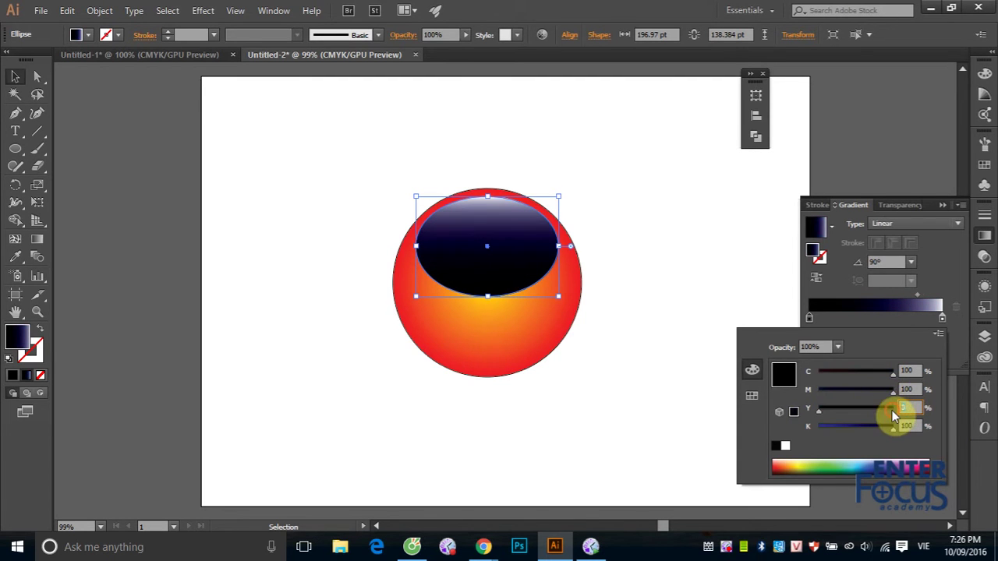
{"action": "type", "text": "100"}
{"action": "left_click", "coordinate": [911, 426]}
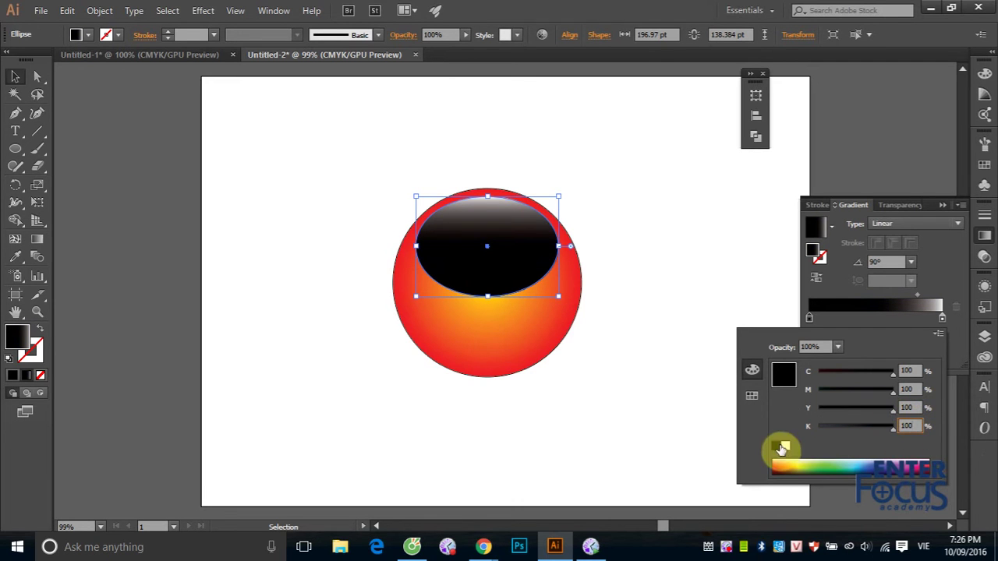
{"action": "left_click", "coordinate": [943, 262]}
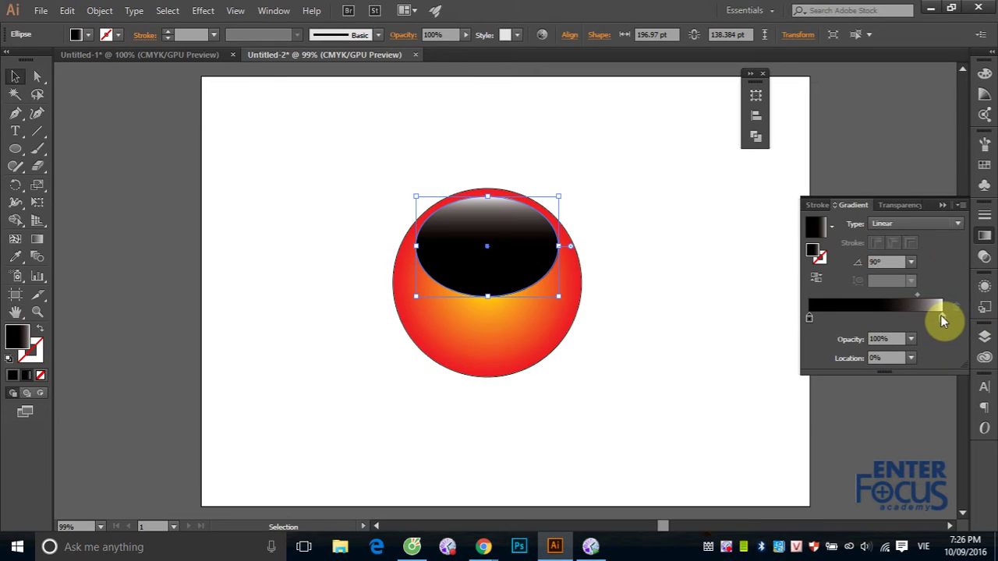
Switch the white stop of the ellipse's gradient to CMYK, keeping it pure white
{"action": "double_click", "coordinate": [942, 321]}
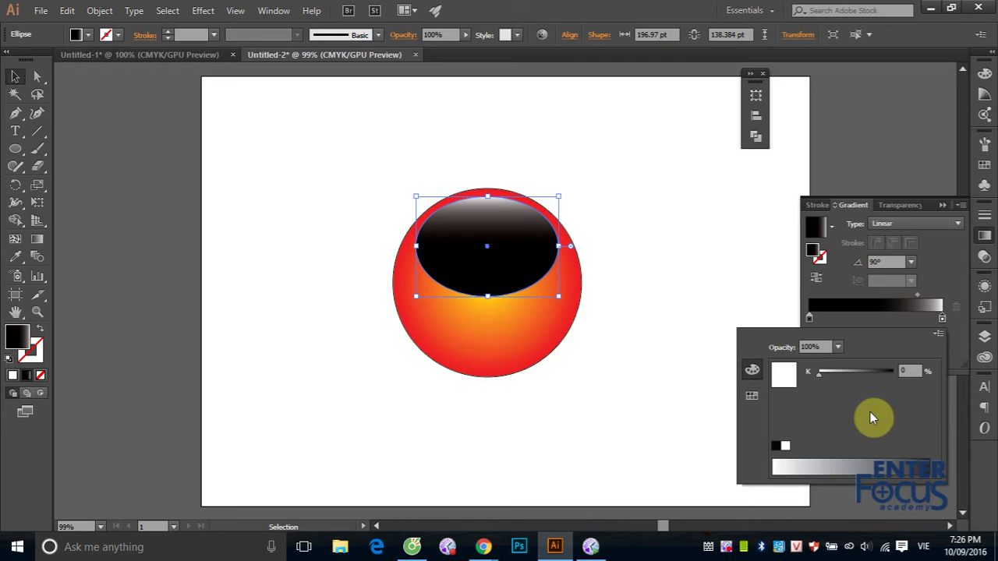
{"action": "left_click", "coordinate": [939, 334]}
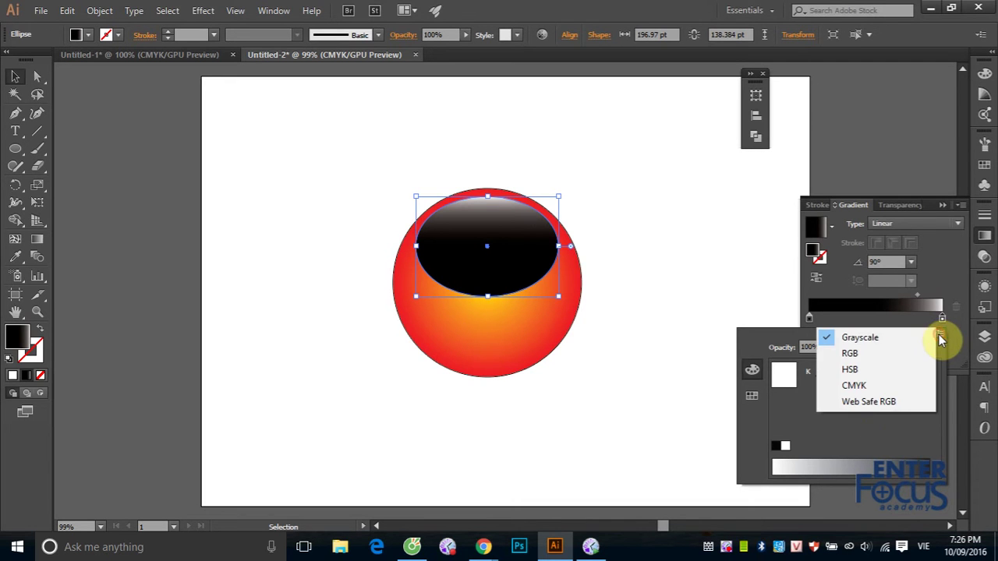
{"action": "left_click", "coordinate": [866, 385]}
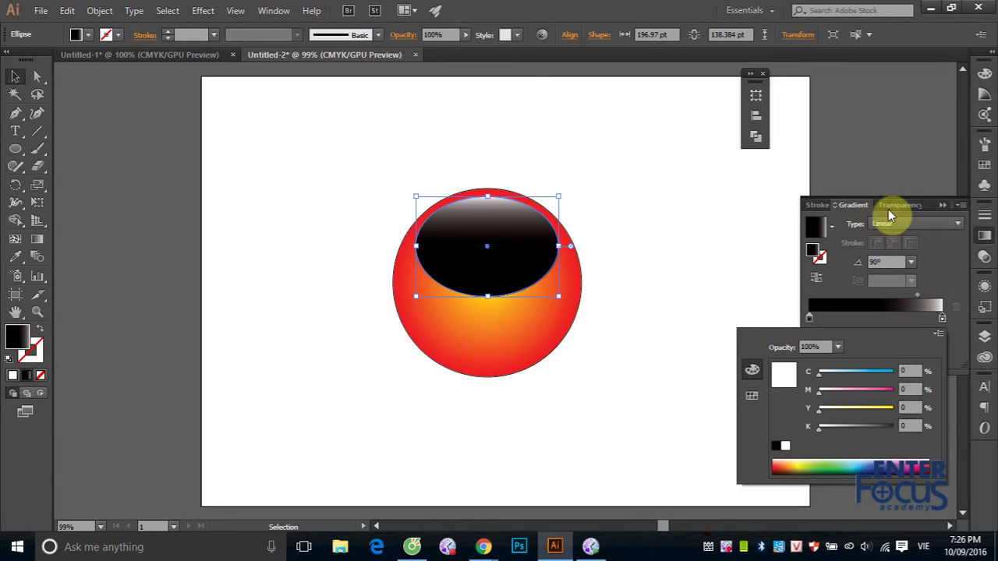
{"action": "left_click", "coordinate": [944, 263]}
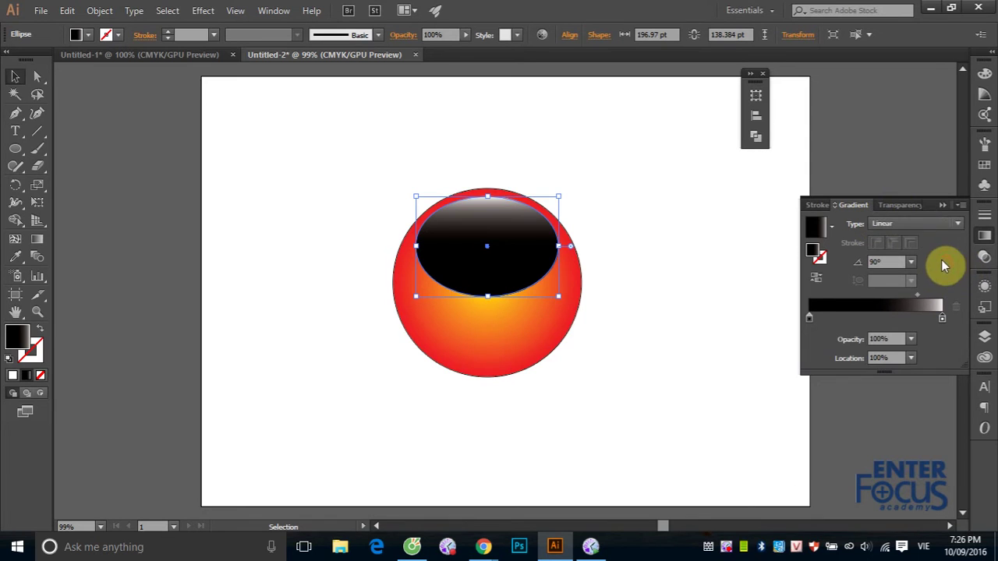
Set the ellipse's blending mode to Screen and deselect it
{"action": "left_click", "coordinate": [897, 204]}
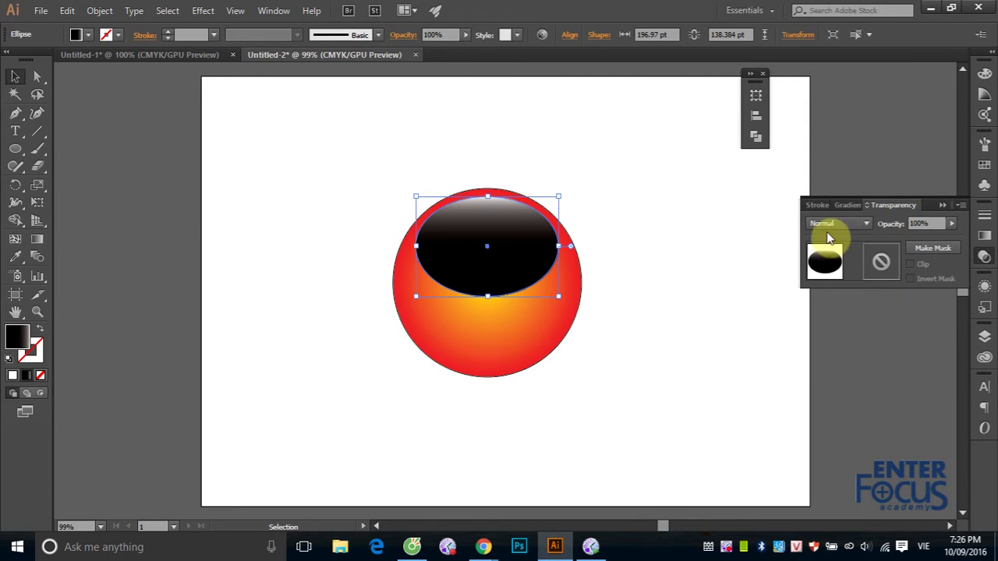
{"action": "left_click", "coordinate": [866, 224]}
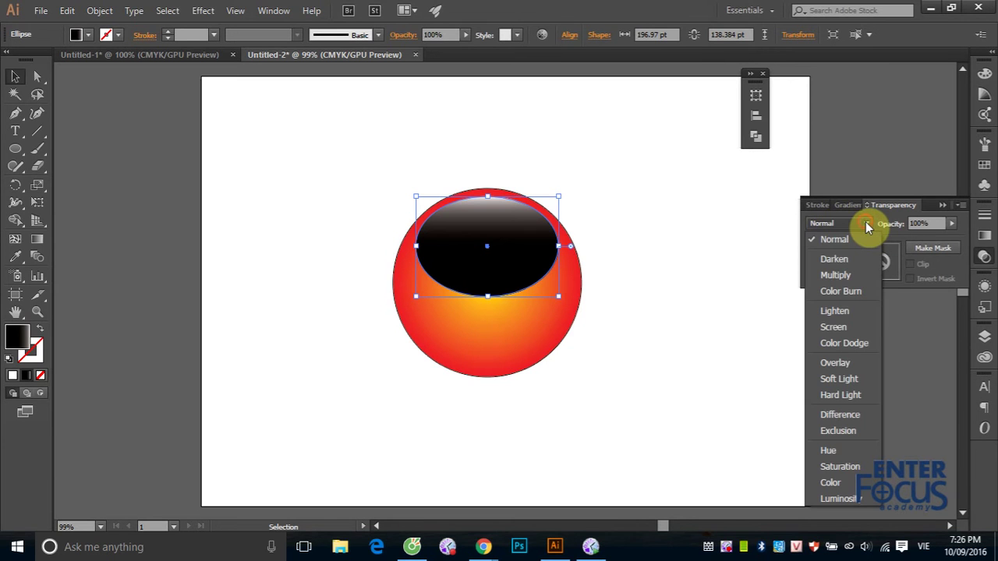
{"action": "left_click", "coordinate": [853, 327]}
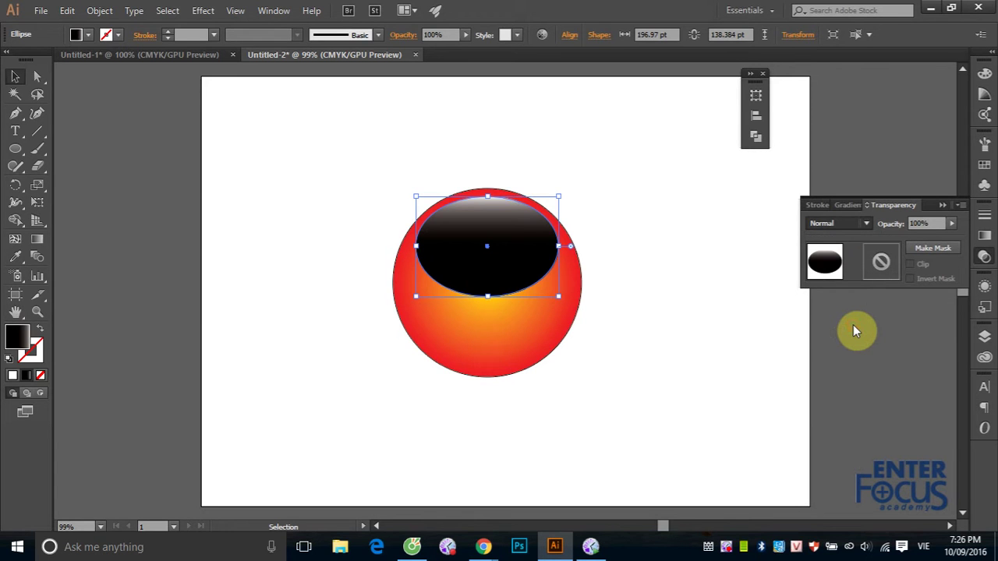
{"action": "left_click", "coordinate": [705, 330]}
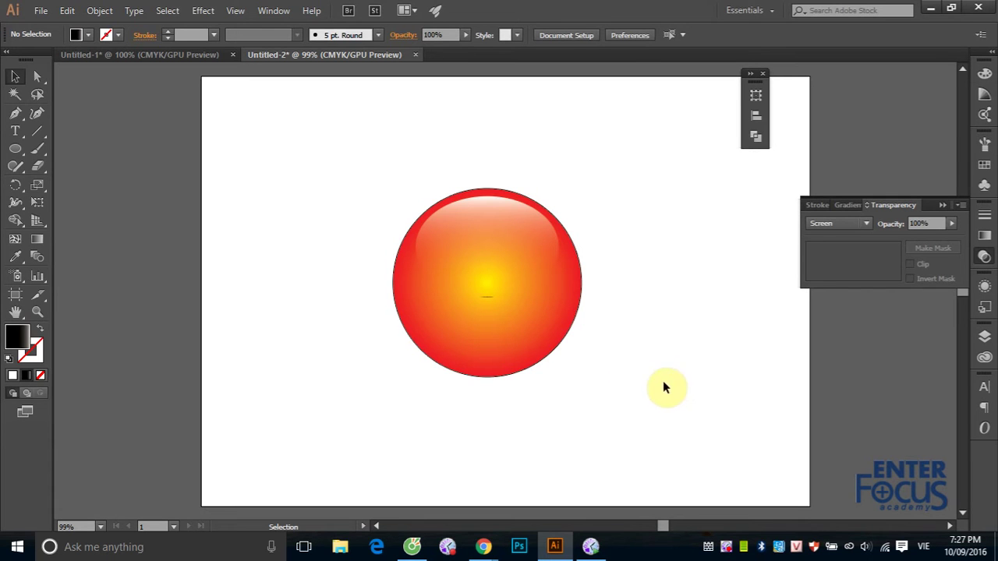
Remove the black stroke from the large red-and-yellow circle and deselect it
{"action": "left_click", "coordinate": [583, 286]}
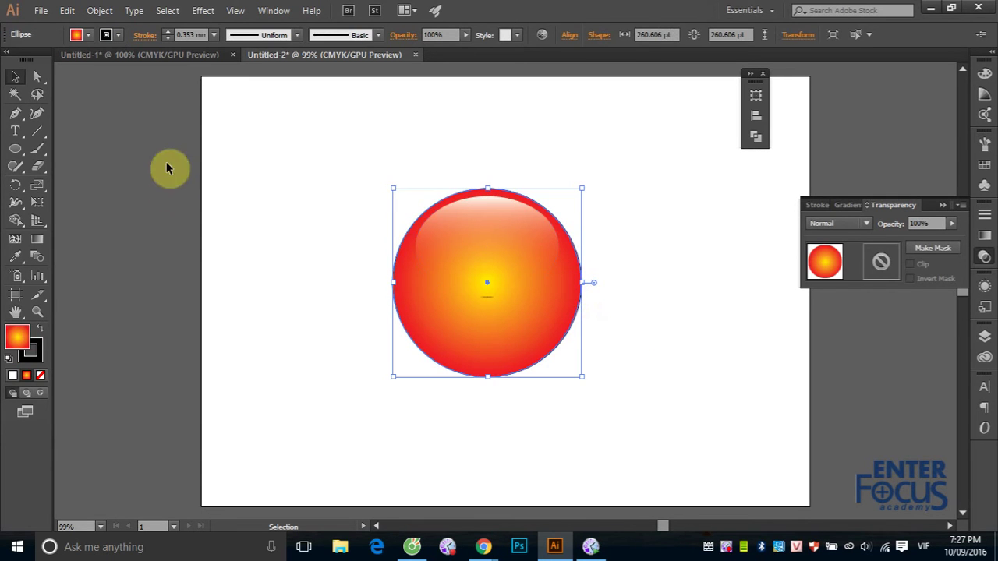
{"action": "left_click", "coordinate": [41, 352]}
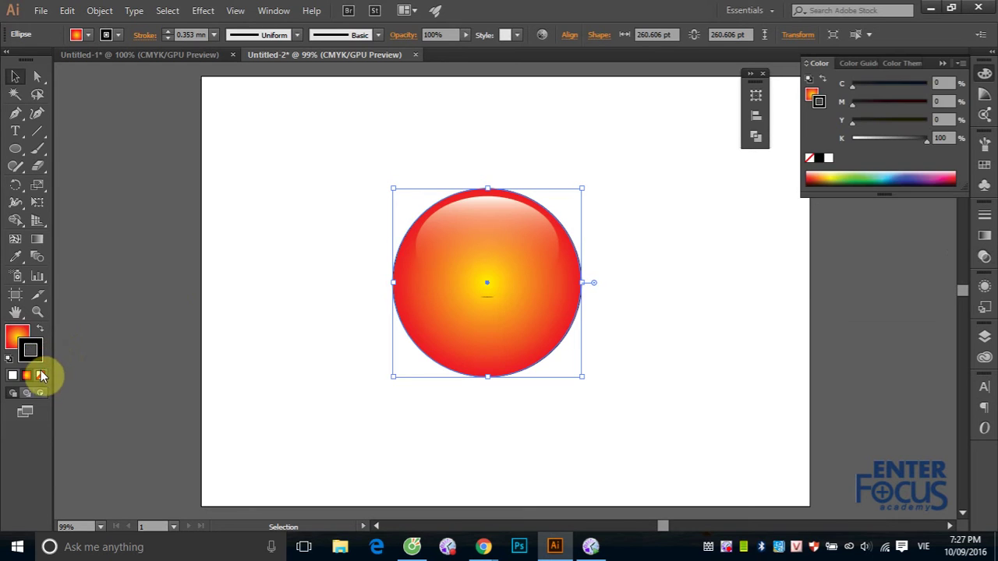
{"action": "left_click", "coordinate": [41, 375]}
{"action": "left_click", "coordinate": [540, 131]}
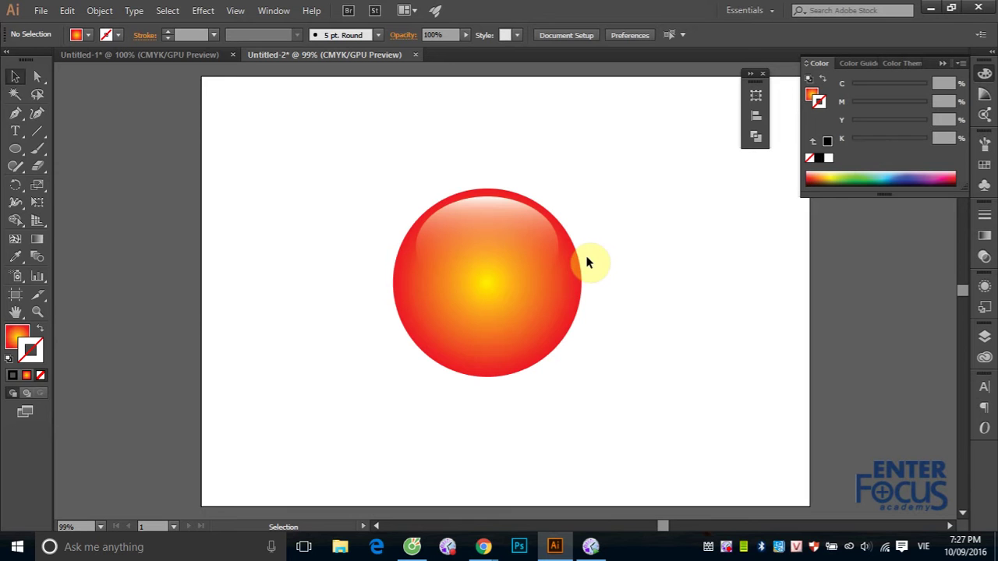
Start a Drop Shadow effect on the large red-and-yellow circle, with its settings clear of the artwork and the preview on
{"action": "left_click", "coordinate": [563, 297]}
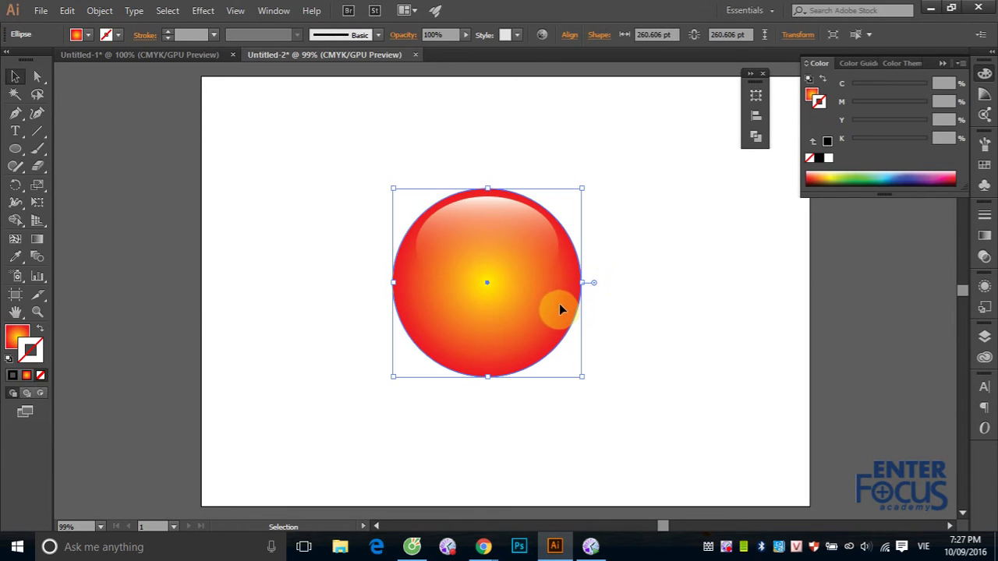
{"action": "left_click", "coordinate": [203, 9]}
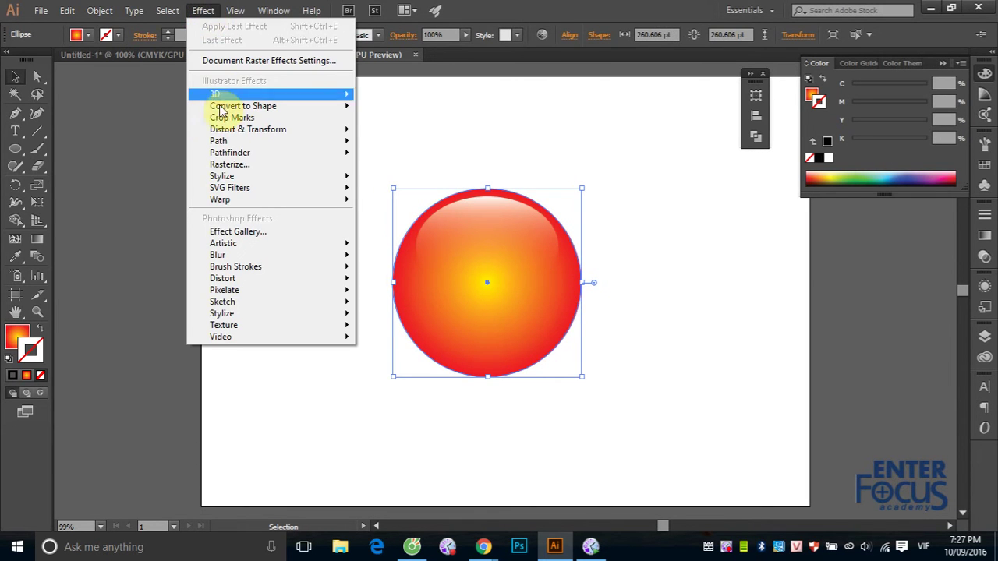
{"action": "mouse_move", "coordinate": [218, 131]}
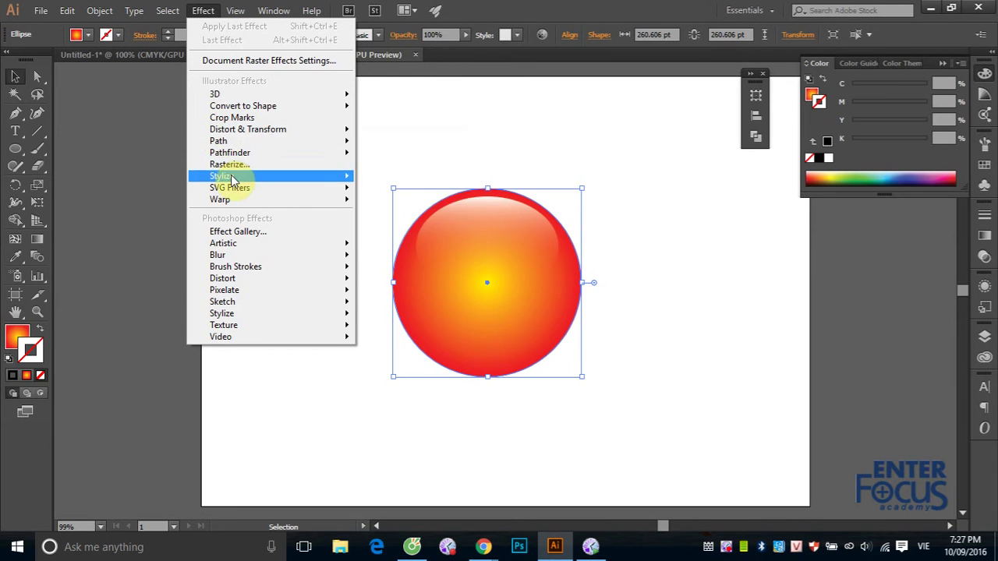
{"action": "mouse_move", "coordinate": [223, 179]}
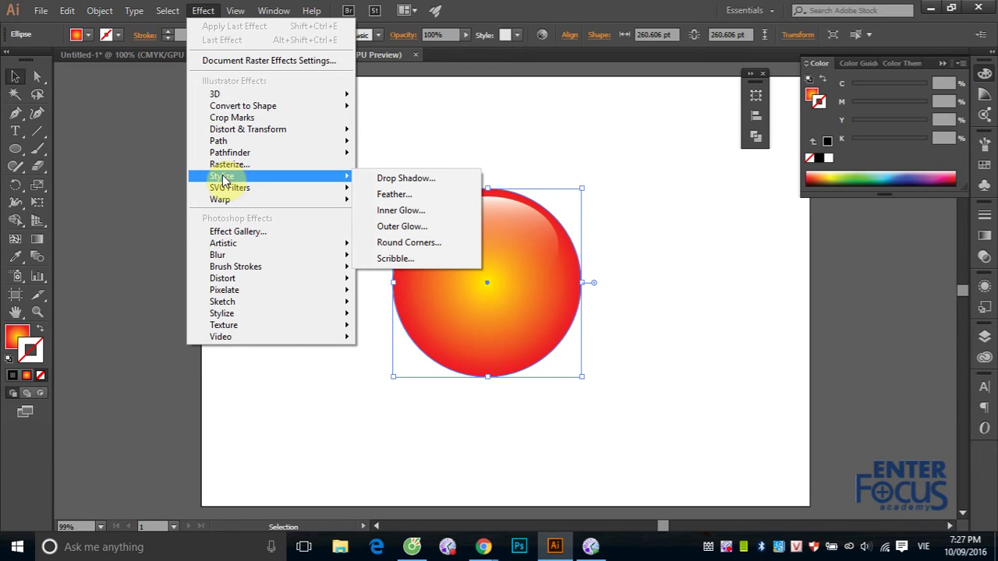
{"action": "left_click", "coordinate": [410, 180]}
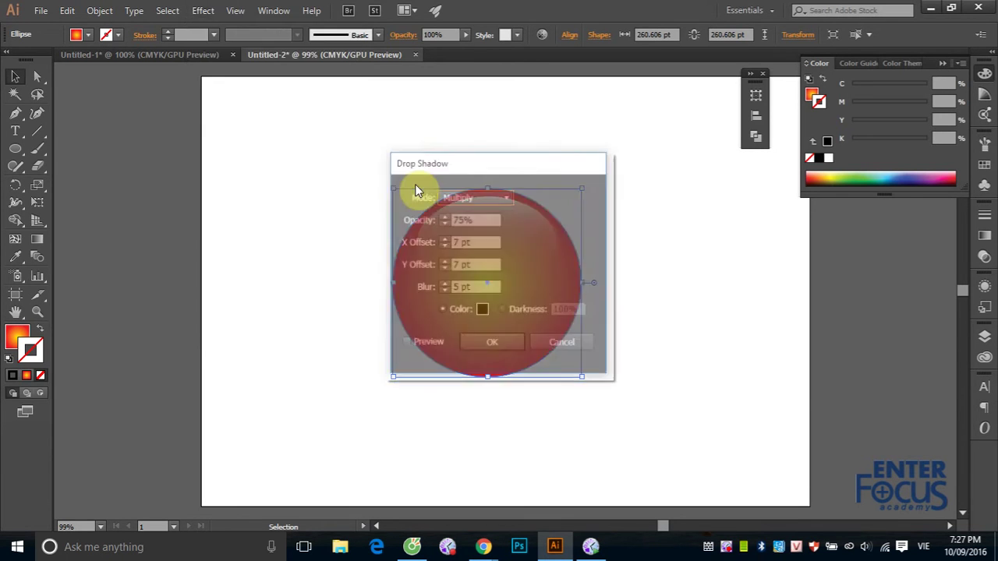
{"action": "left_click_drag", "start_coordinate": [554, 161], "coordinate": [296, 169]}
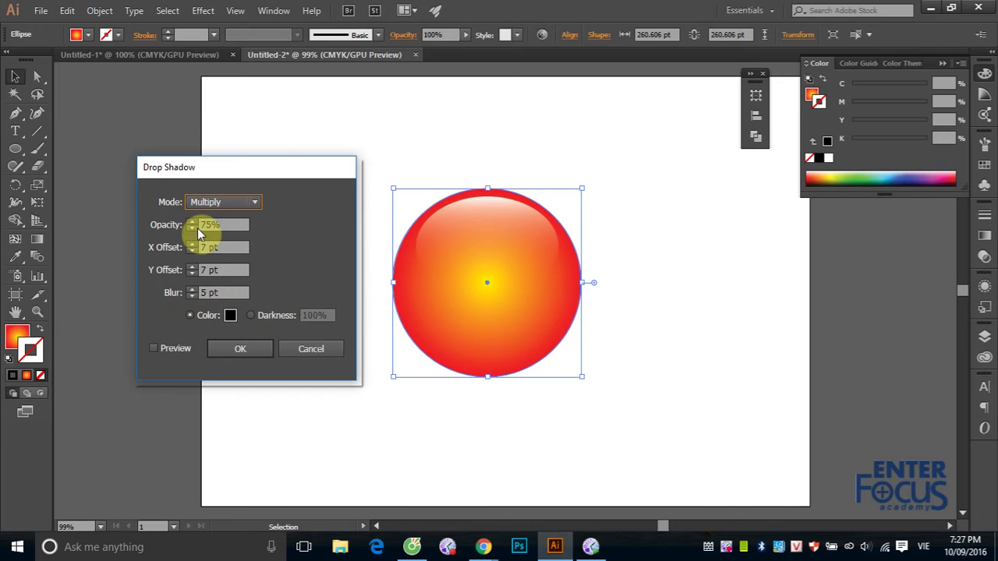
{"action": "left_click", "coordinate": [152, 349]}
{"action": "left_click", "coordinate": [188, 359]}
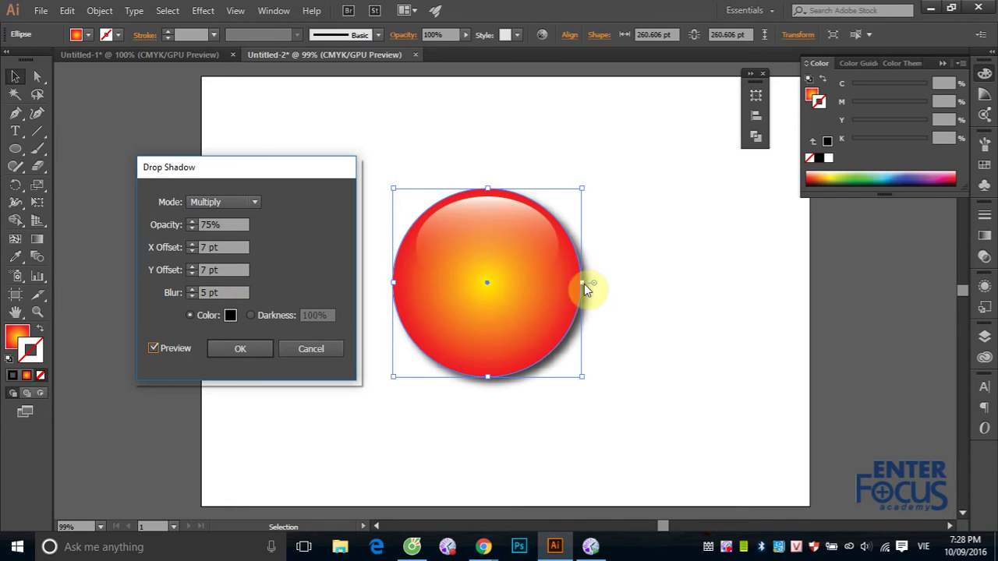
Set the drop shadow's blur to 10 pt, apply the effect and deselect the circle
{"action": "left_click", "coordinate": [206, 292]}
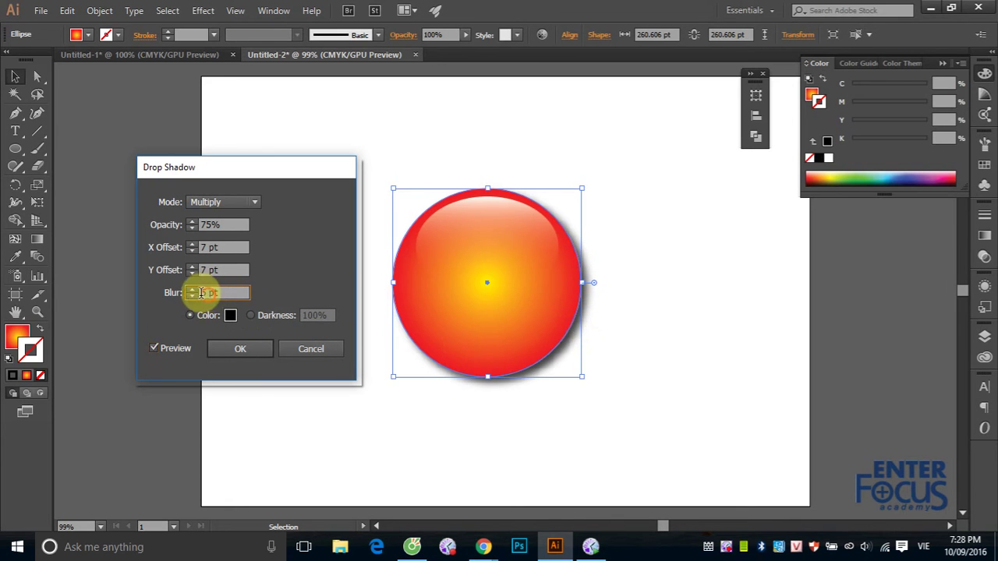
{"action": "type", "text": "10pt"}
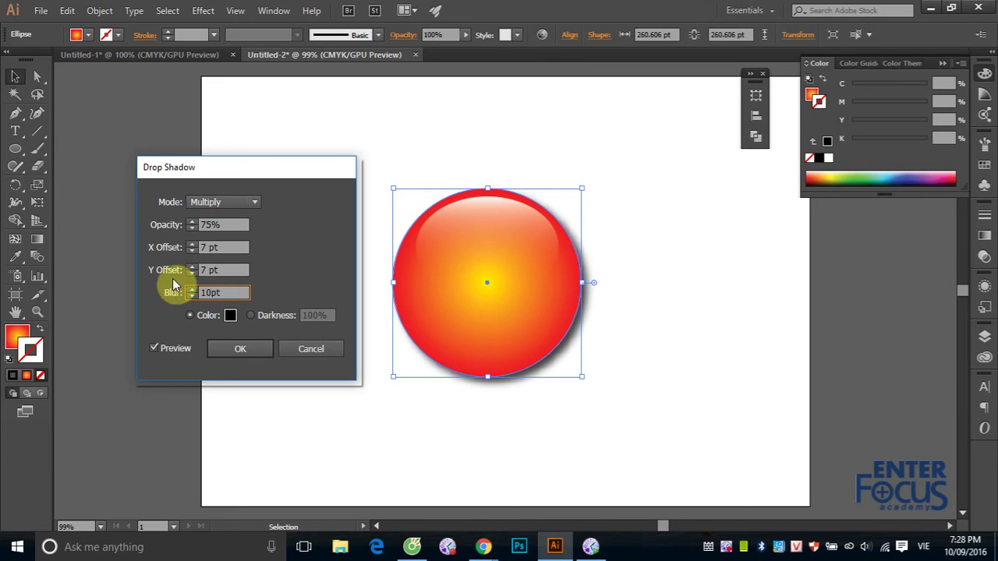
{"action": "left_click", "coordinate": [180, 334]}
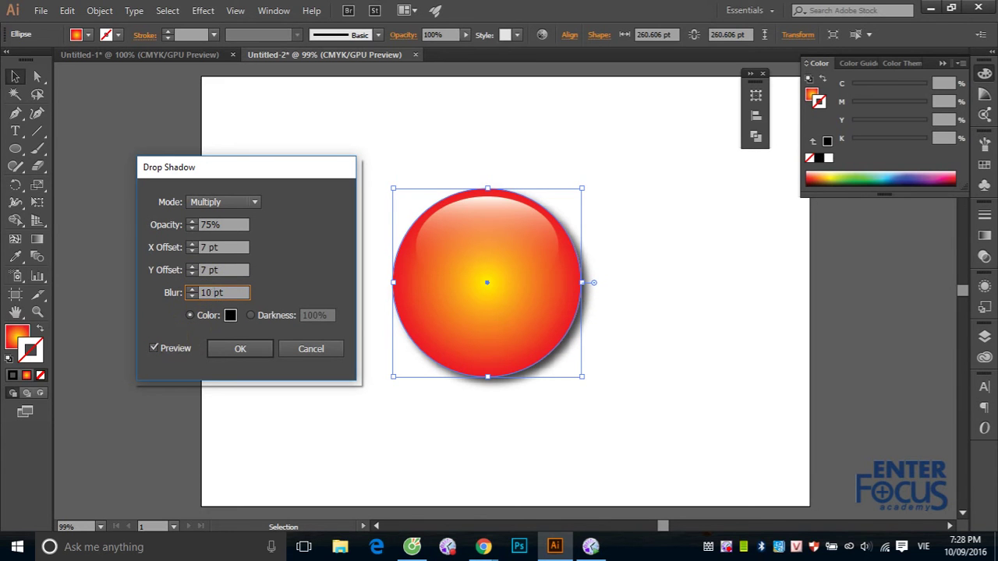
{"action": "left_click", "coordinate": [209, 271]}
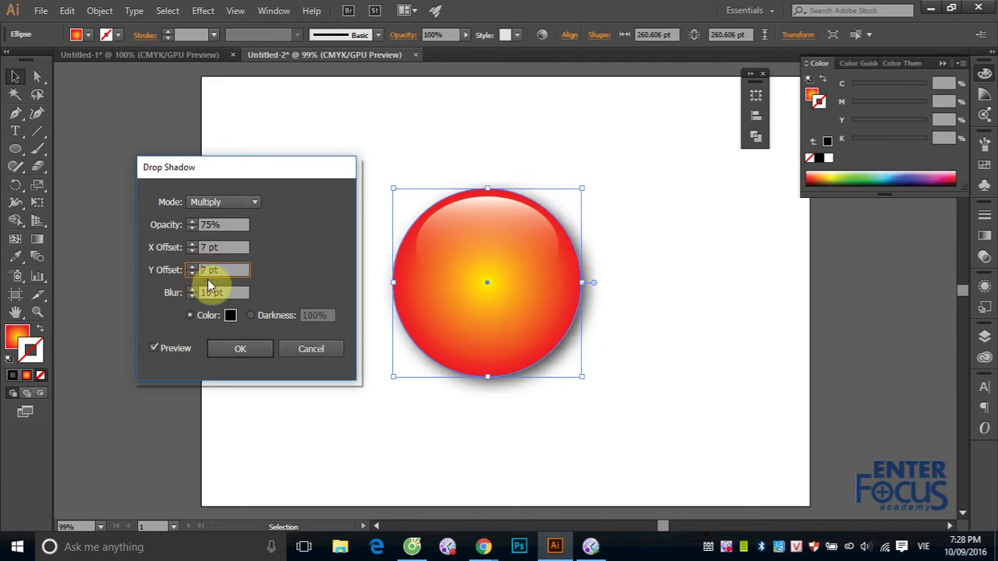
{"action": "left_click", "coordinate": [160, 254]}
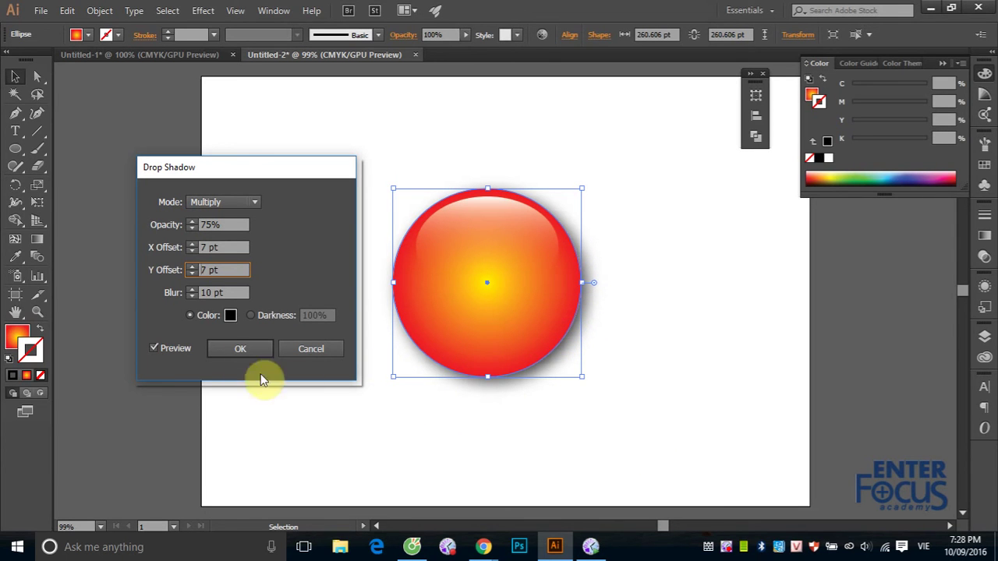
{"action": "left_click", "coordinate": [694, 324]}
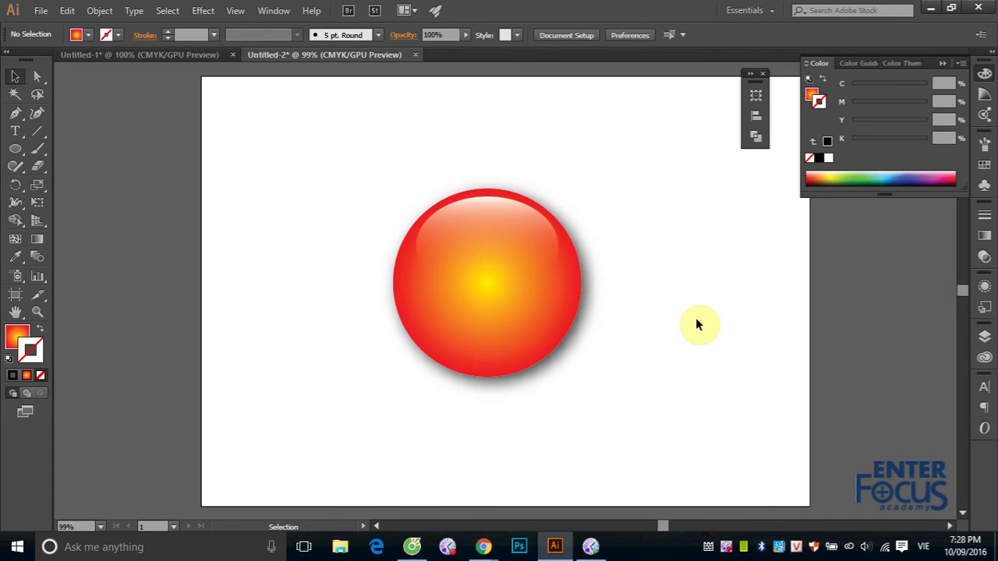
Try a gradient midpoint of about 63% on the highlight ellipse and deselect it to judge the gloss
{"action": "left_click", "coordinate": [521, 243]}
{"action": "left_click", "coordinate": [37, 240]}
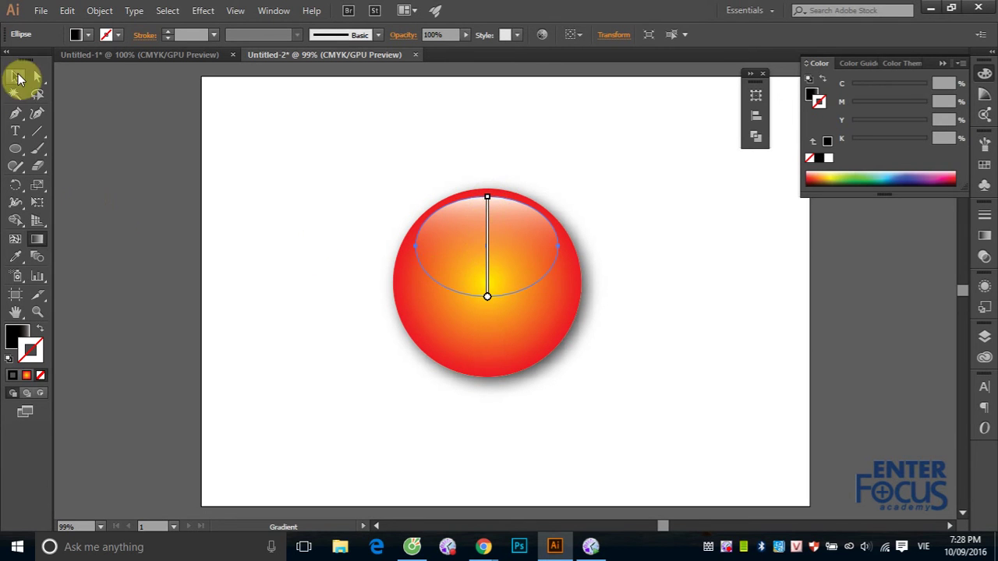
{"action": "left_click", "coordinate": [14, 76]}
{"action": "left_click", "coordinate": [134, 265]}
{"action": "left_click", "coordinate": [530, 269]}
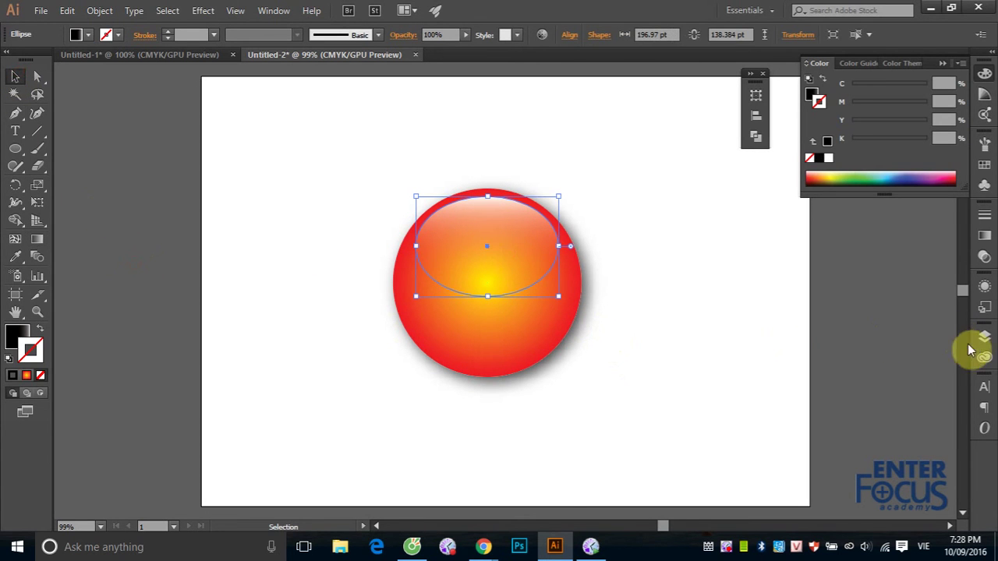
{"action": "left_click", "coordinate": [984, 235]}
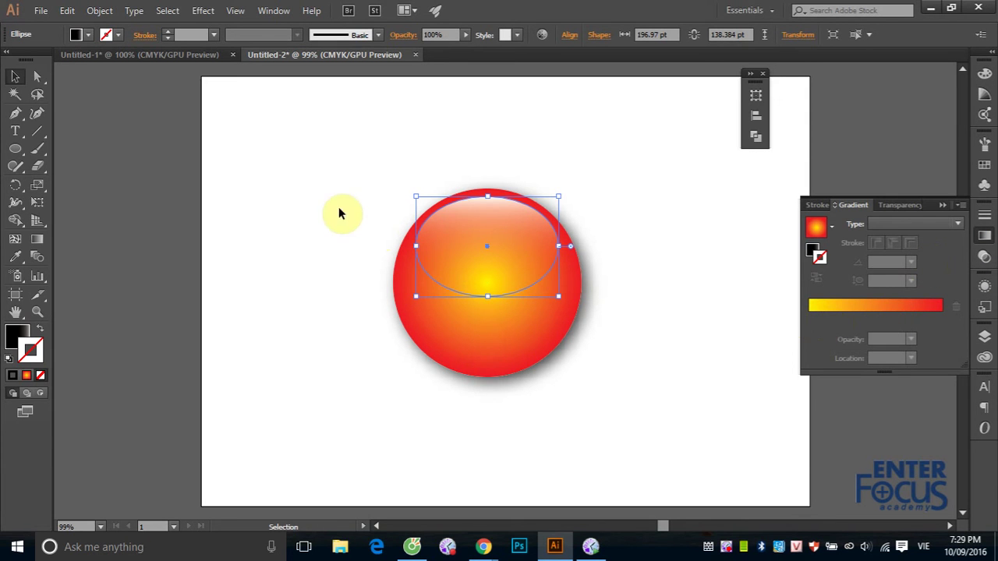
{"action": "left_click", "coordinate": [482, 223]}
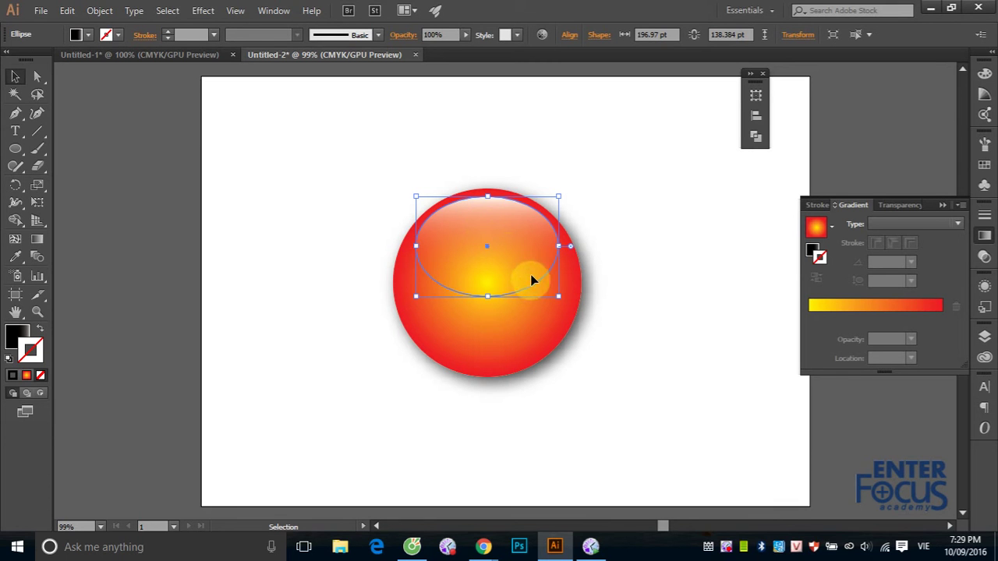
{"action": "left_click", "coordinate": [17, 335]}
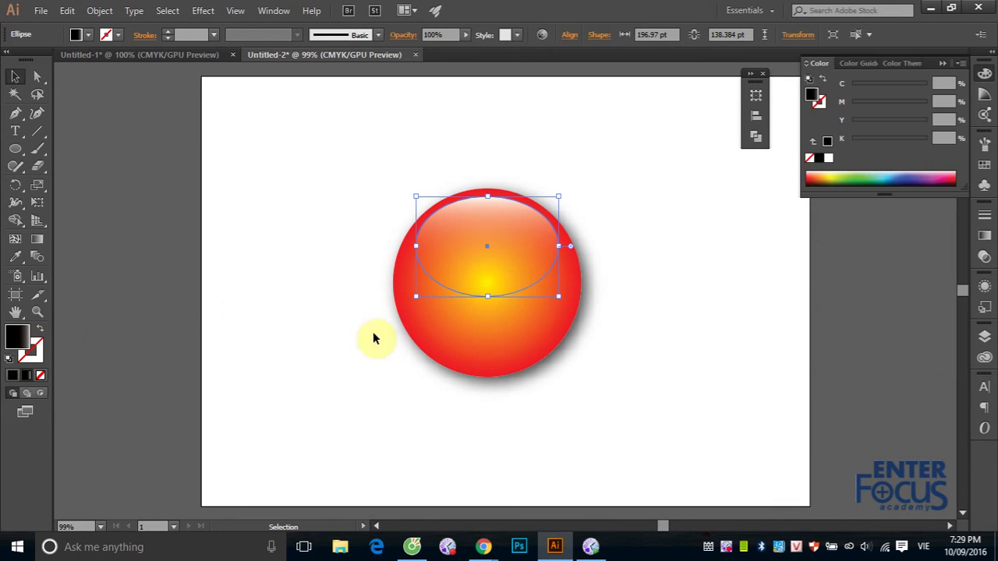
{"action": "left_click", "coordinate": [984, 236]}
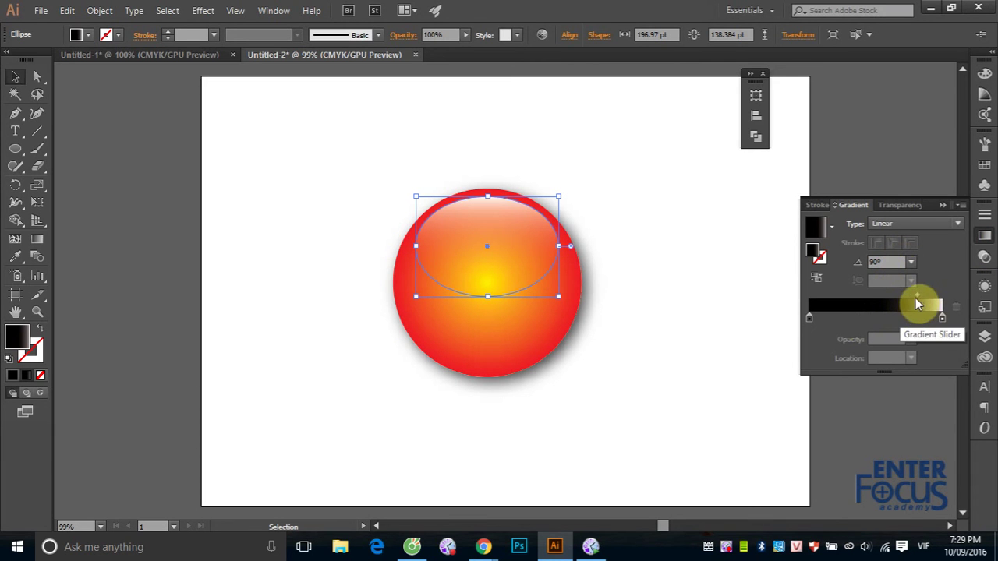
{"action": "left_click_drag", "start_coordinate": [917, 303], "coordinate": [894, 303]}
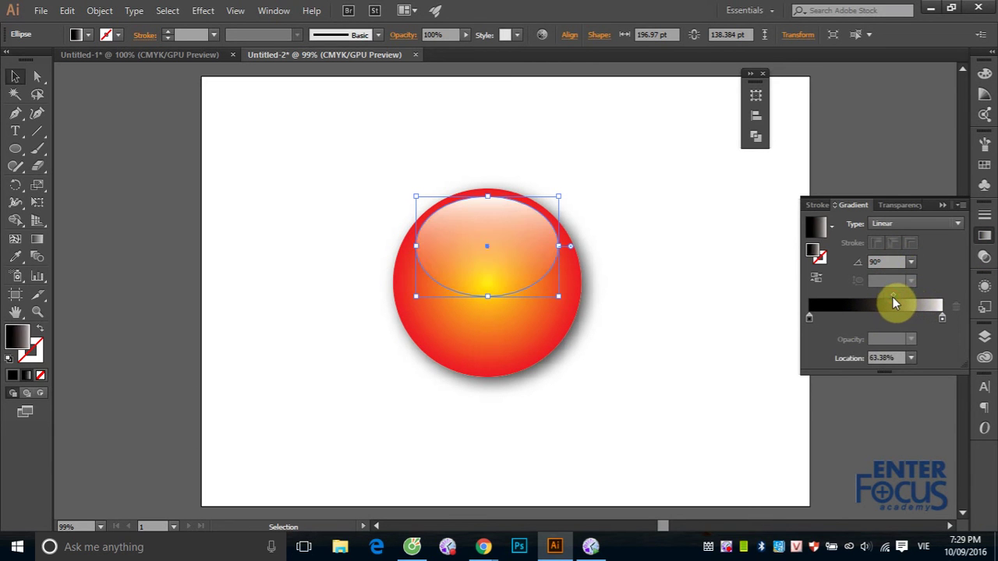
{"action": "left_click", "coordinate": [698, 230]}
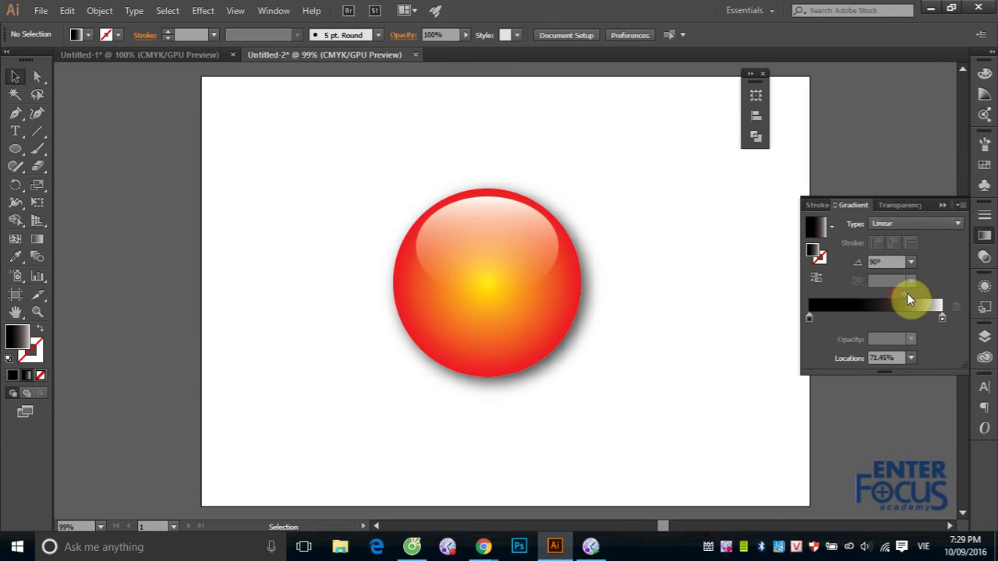
Set the midpoint of the highlight ellipse's gradient to about 80% and deselect the ellipse
{"action": "left_click", "coordinate": [461, 237]}
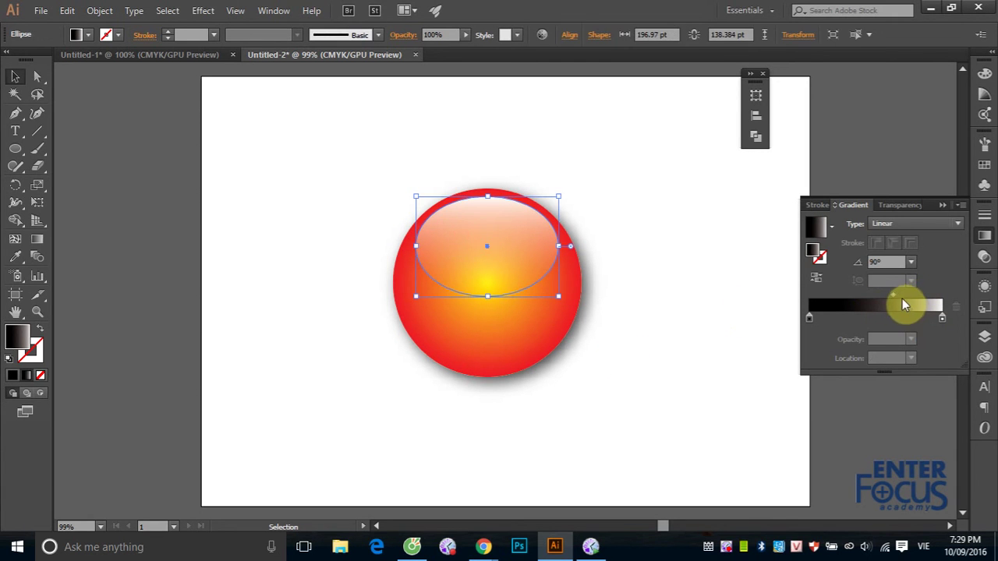
{"action": "left_click_drag", "start_coordinate": [894, 297], "coordinate": [917, 294]}
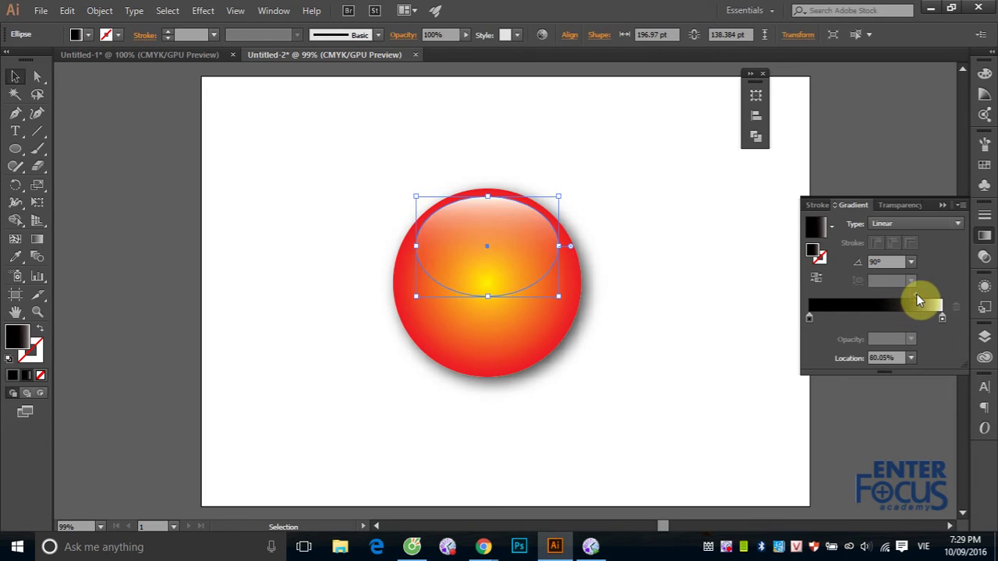
{"action": "left_click", "coordinate": [718, 287]}
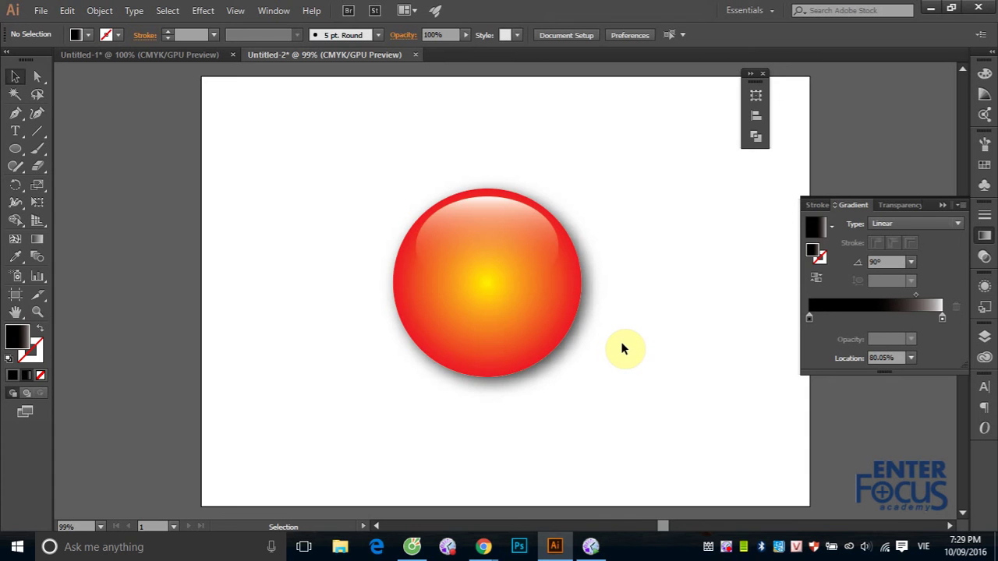
Move the whole sphere with its highlight toward the artboard's left side and place a duplicate beside it on the right
{"action": "left_click_drag", "start_coordinate": [345, 156], "coordinate": [653, 401]}
{"action": "left_click_drag", "start_coordinate": [562, 335], "coordinate": [394, 337]}
{"action": "left_click_drag", "start_coordinate": [330, 319], "coordinate": [540, 327]}
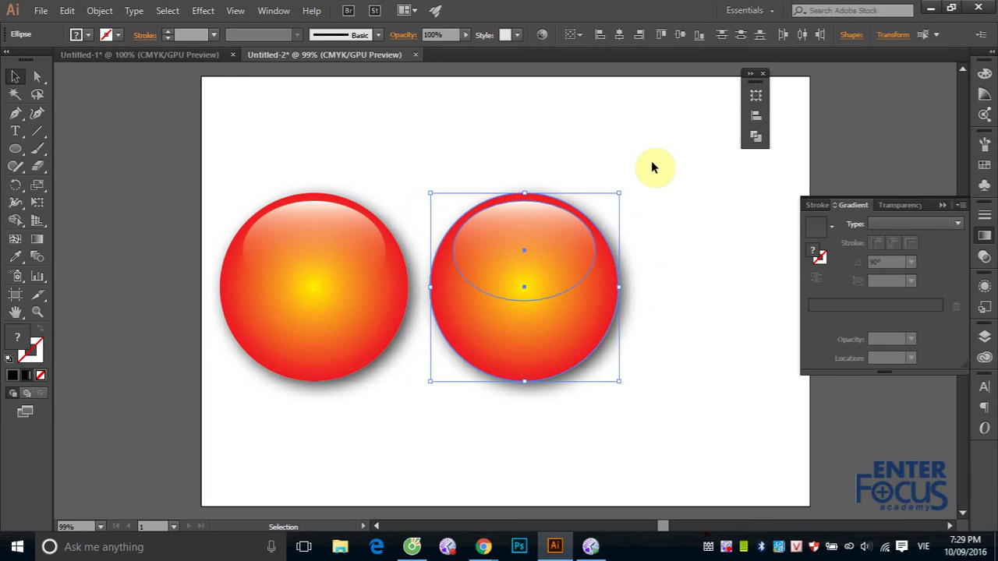
{"action": "left_click", "coordinate": [563, 109]}
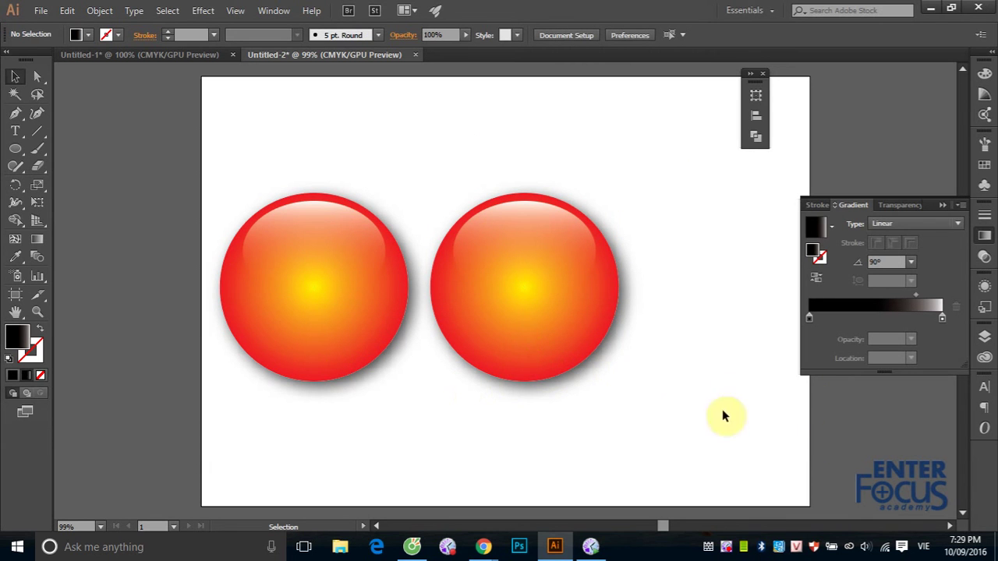
Recolor the duplicate circle's radial gradient with dark blue (C 100, M 100) at the edge and cyan (C 100) at the center, then deselect
{"action": "left_click", "coordinate": [595, 334]}
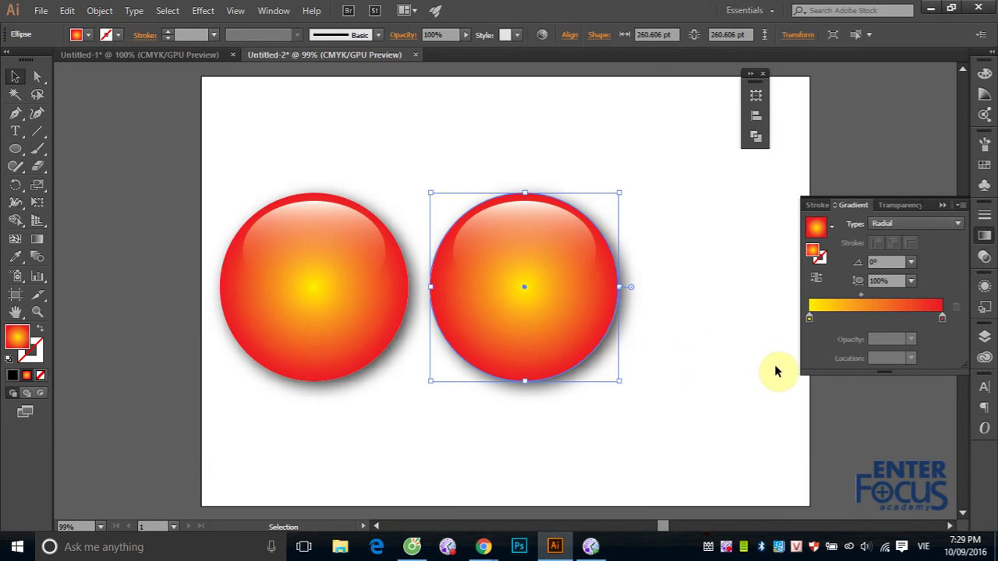
{"action": "left_click", "coordinate": [990, 52]}
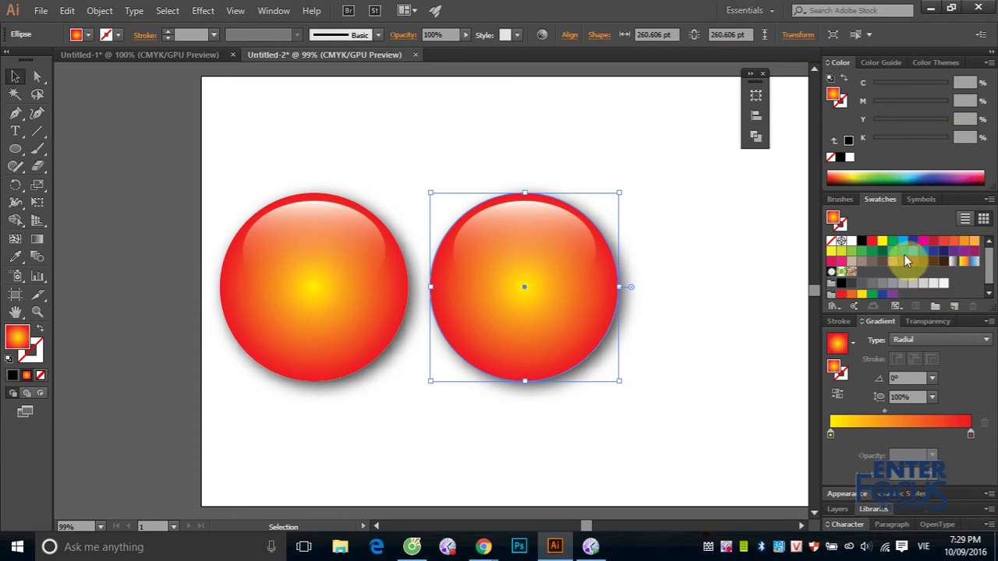
{"action": "scroll", "coordinate": [913, 254], "scroll_direction": "down", "scroll_amount": 1}
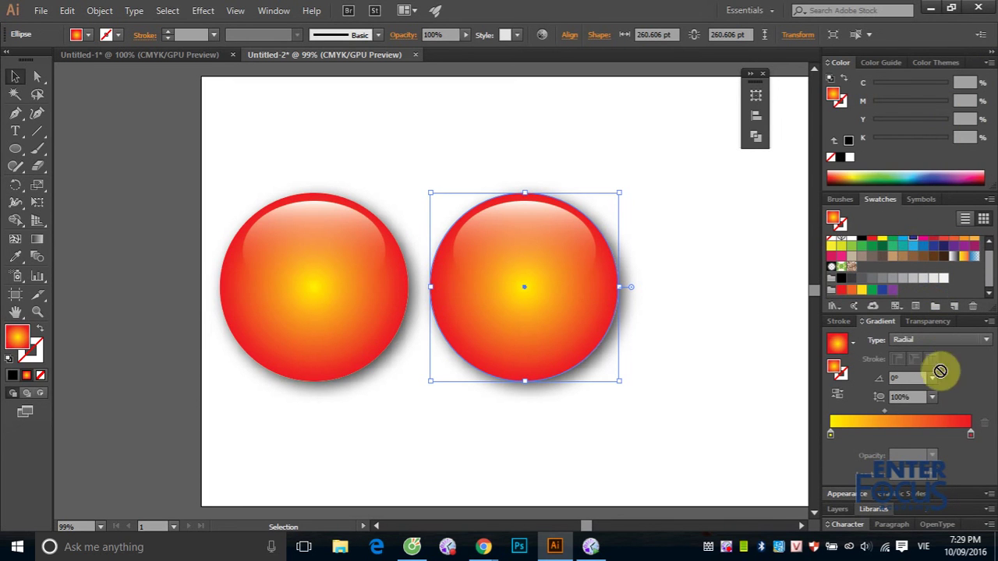
{"action": "left_click", "coordinate": [972, 436]}
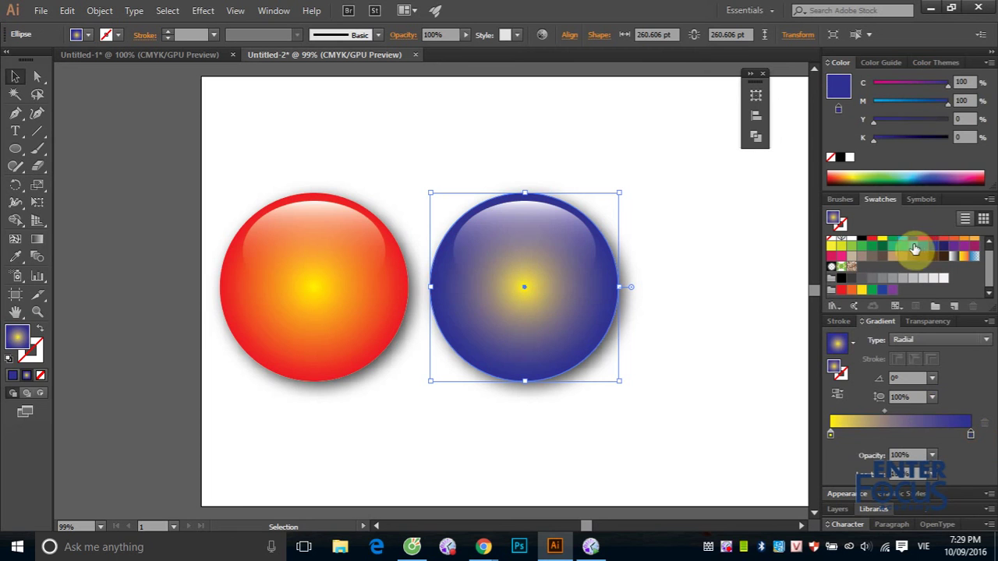
{"action": "left_click_drag", "start_coordinate": [904, 244], "coordinate": [830, 435]}
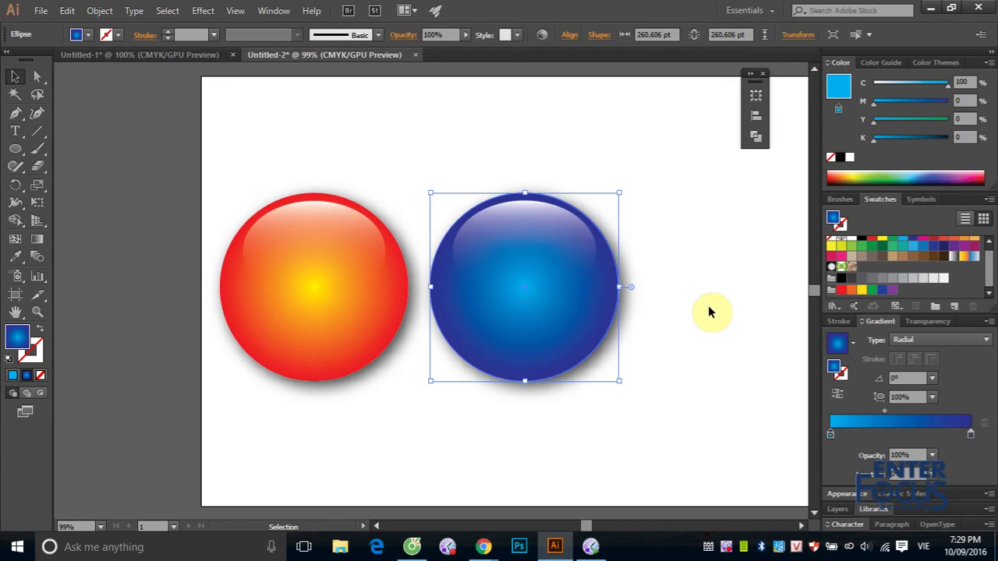
{"action": "left_click", "coordinate": [731, 283]}
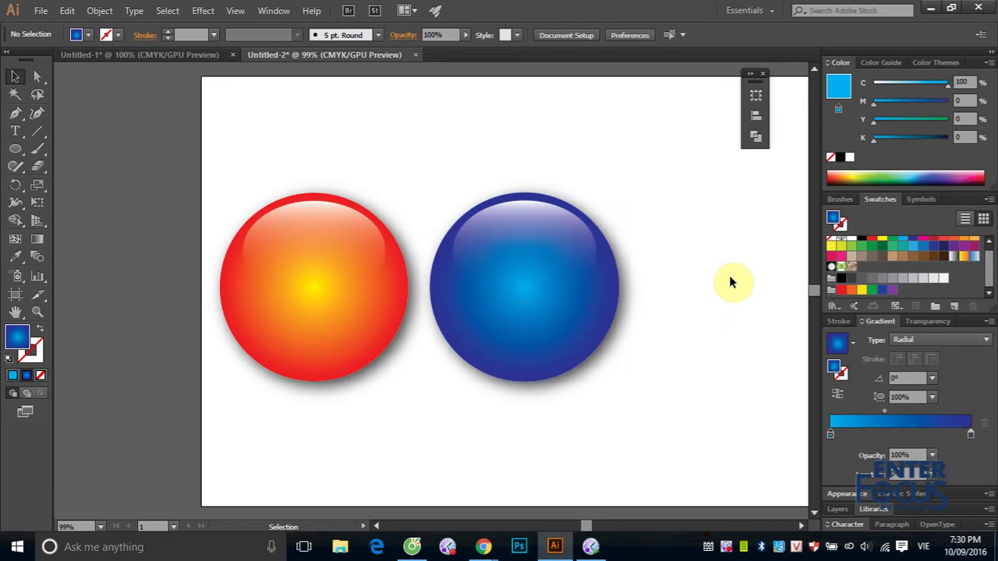